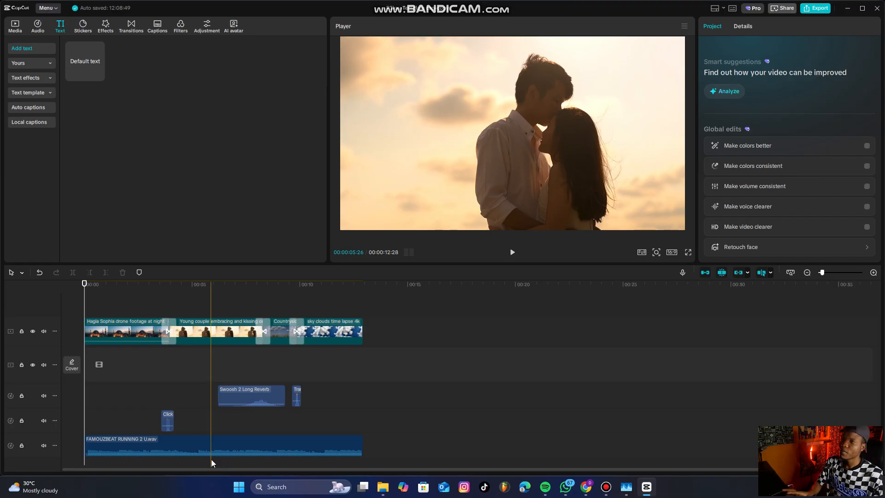
Return the playhead to the start of the timeline and open the Light category of the video effects
key("Home")
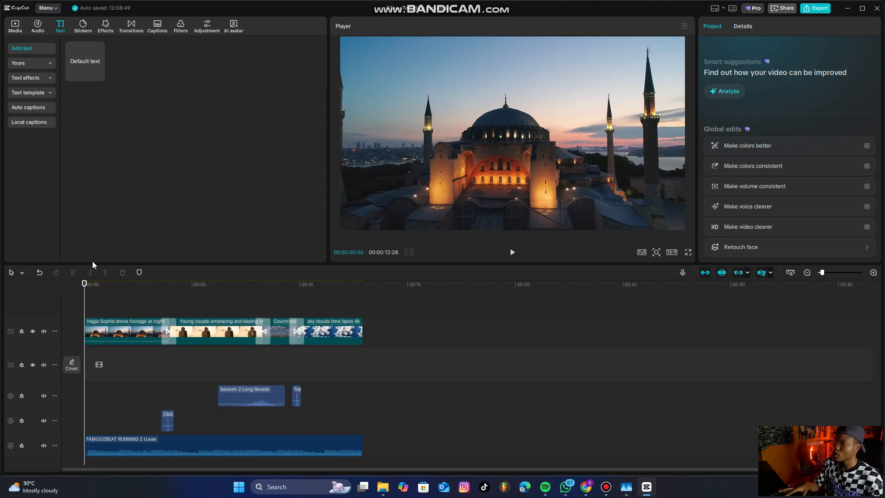
left_click(119, 436)
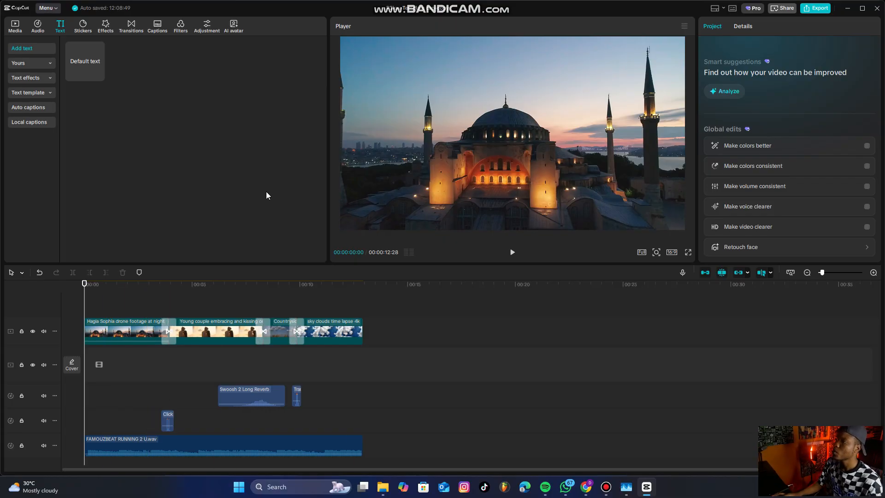
left_click(109, 35)
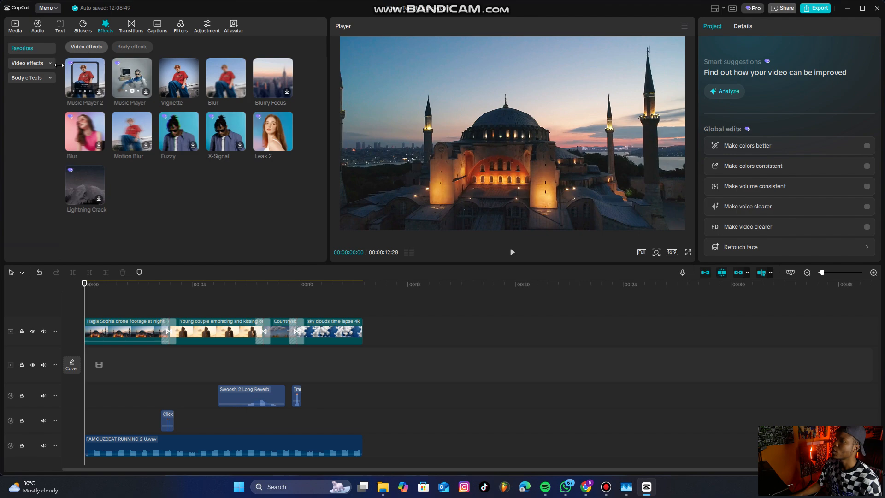
mouse_move(267, 132)
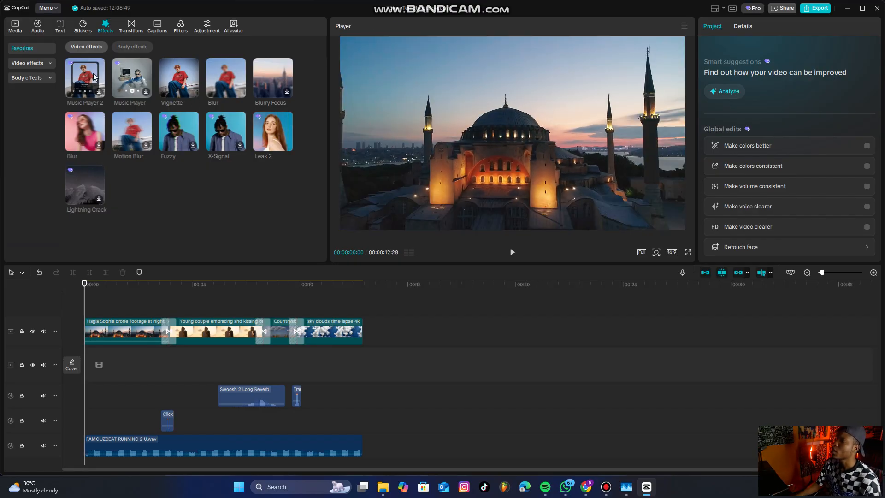
left_click(48, 65)
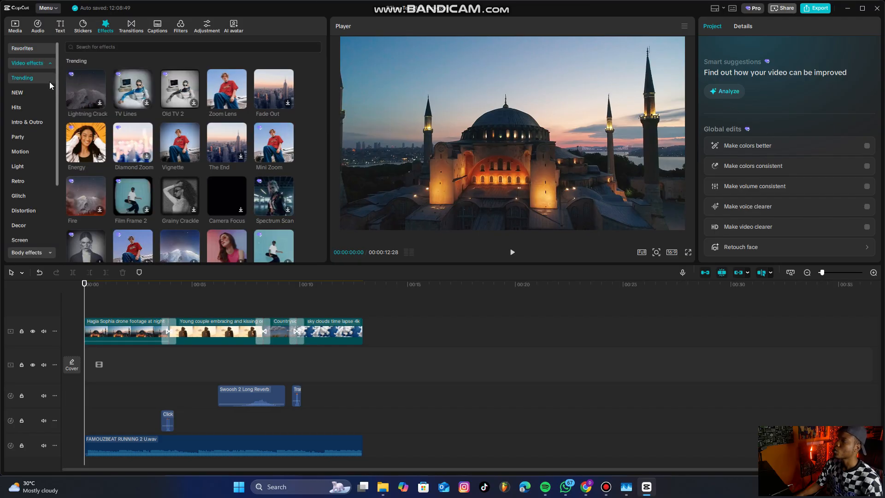
left_click(28, 168)
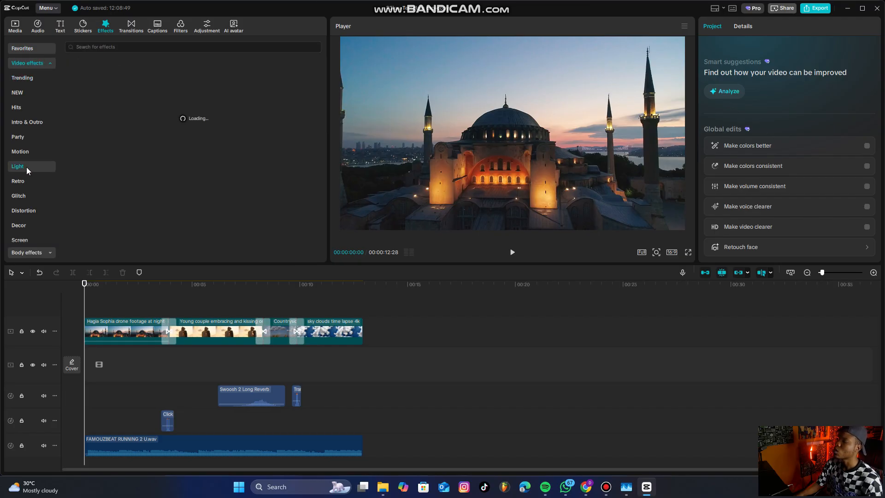
Place the Leak 2 light effect above the clips from the timeline's start, extend it to nearly the end of the footage, and play it back
mouse_move(141, 89)
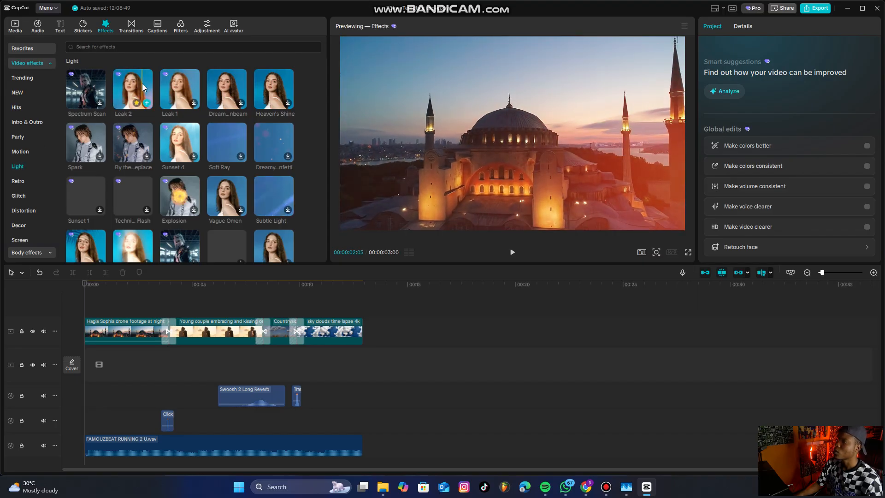
left_click(141, 47)
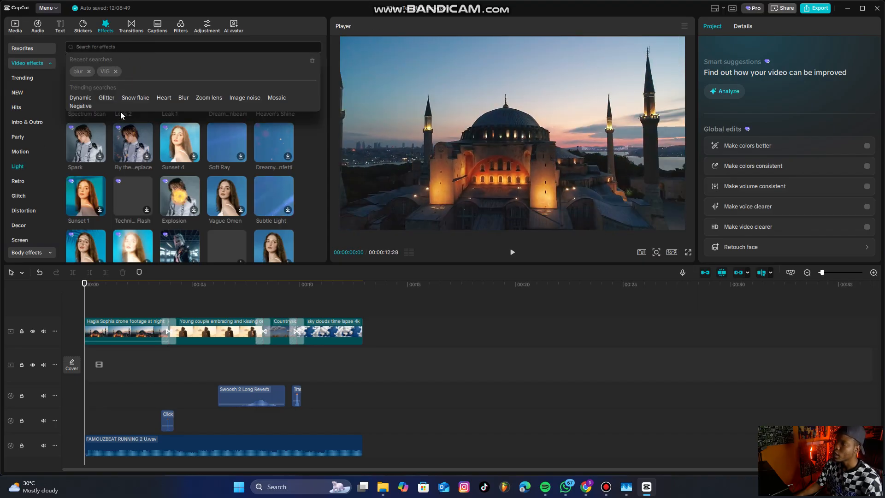
left_click(20, 165)
mouse_move(131, 93)
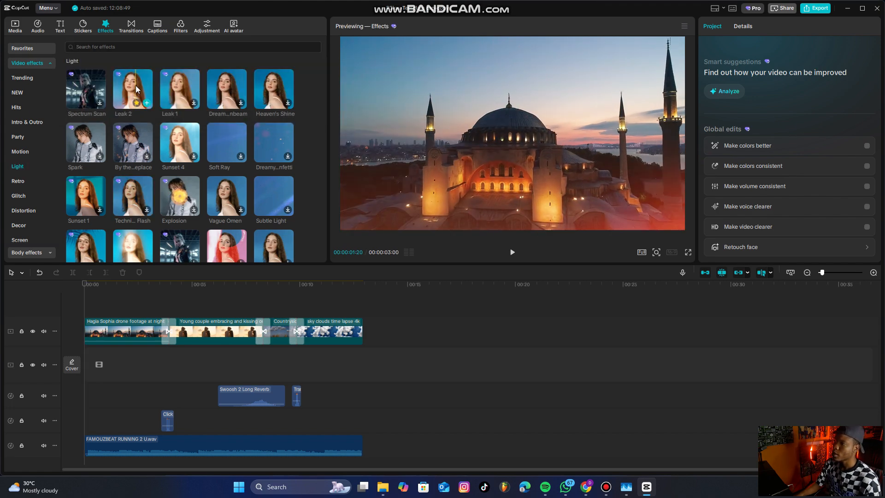
left_click_drag(136, 85, 94, 322)
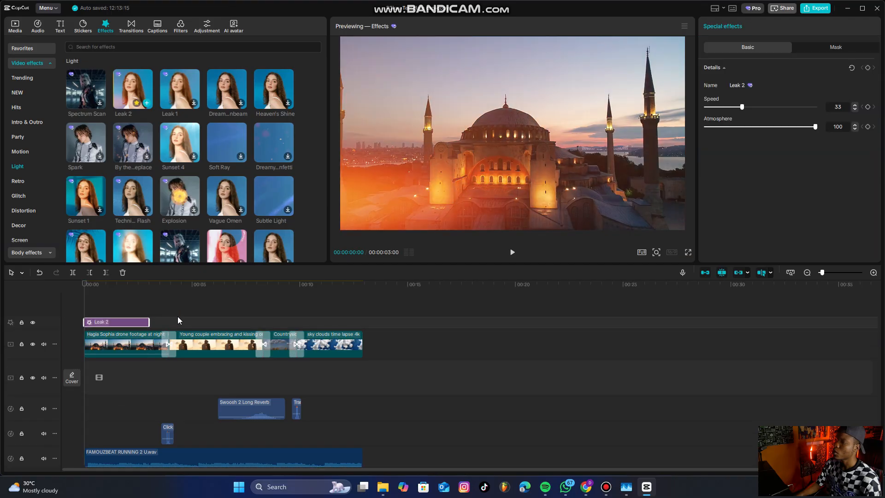
left_click_drag(151, 322, 359, 320)
key("space")
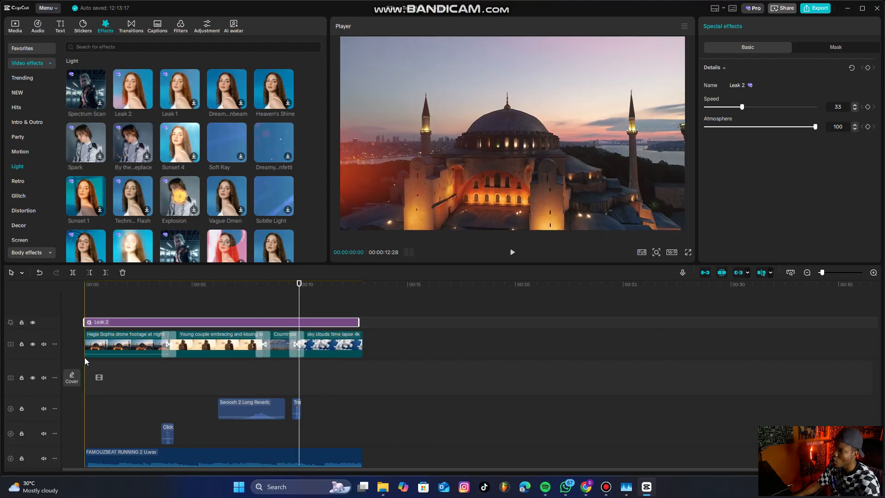
Set the Leak 2 effect's Atmosphere to 29 and play the video from the start
left_click(91, 294)
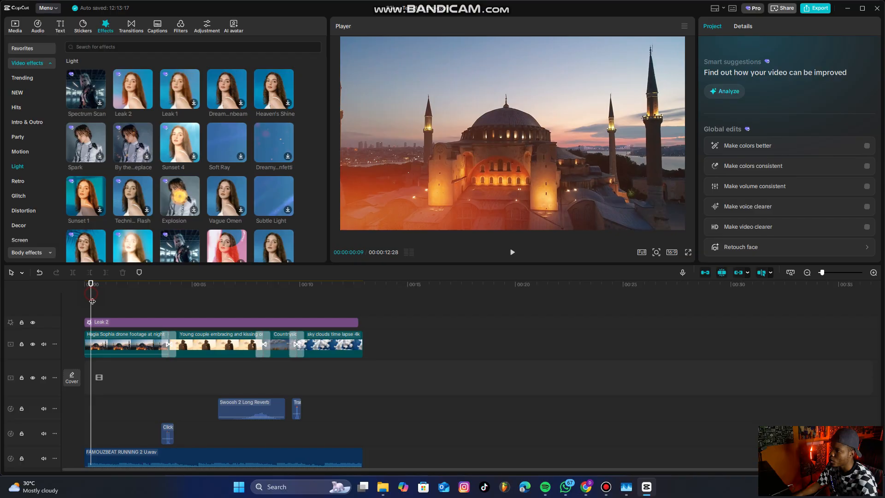
left_click(101, 323)
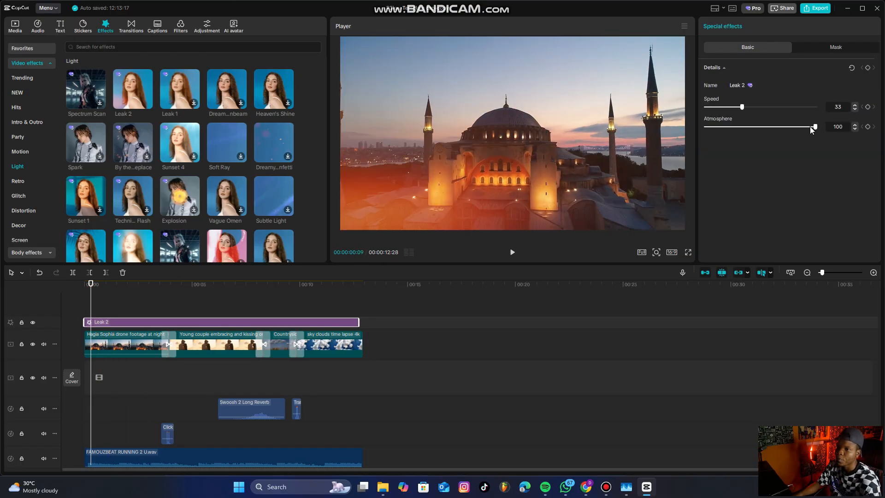
left_click_drag(808, 127, 739, 128)
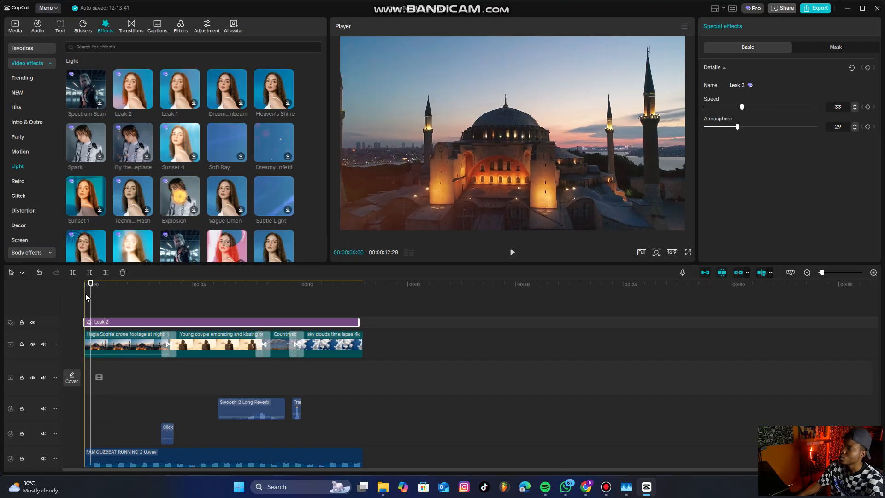
left_click(85, 293)
key("space")
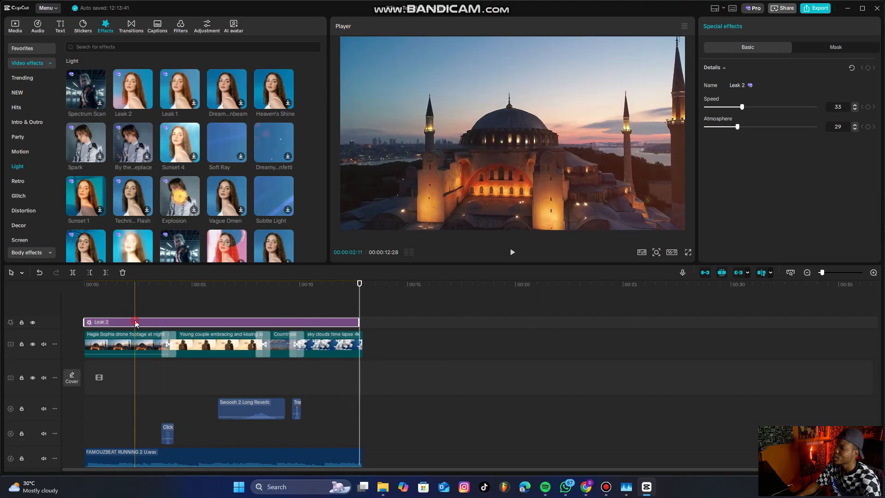
Compare playback from the start with the Leak 2 effect track hidden and shown, and leave the track hidden
left_click_drag(108, 287, 48, 314)
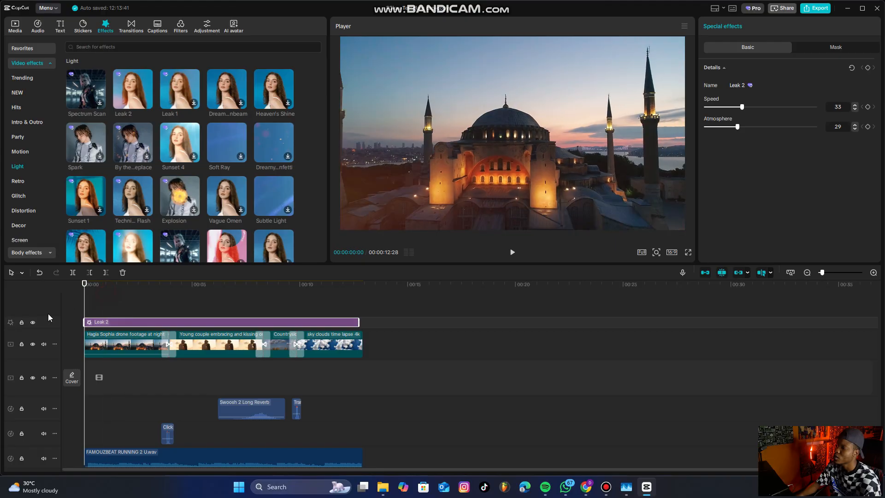
left_click(32, 322)
key("space")
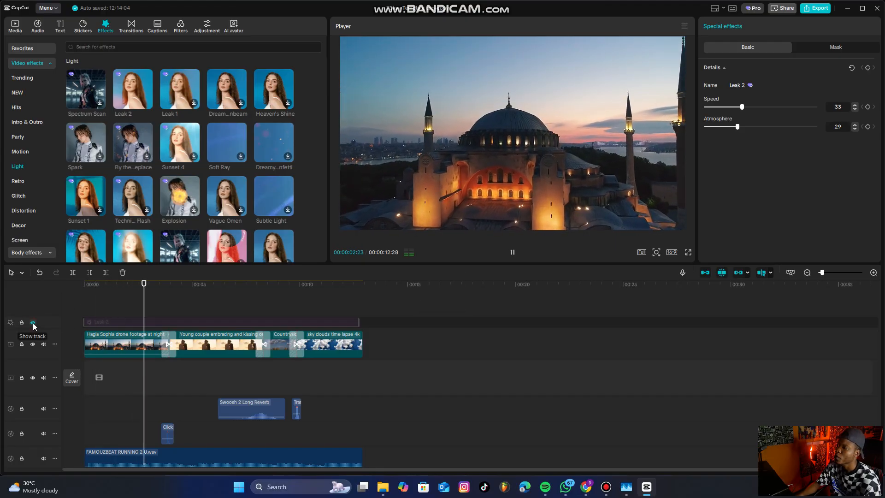
left_click(32, 323)
key("space")
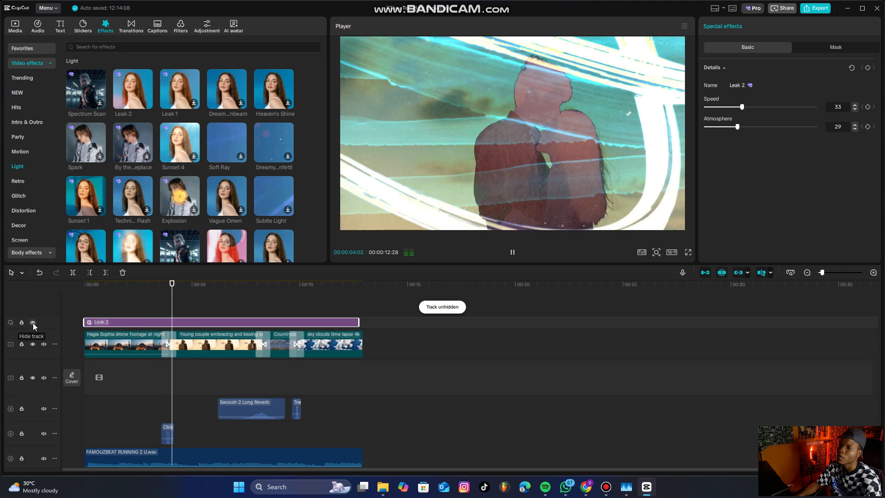
key("space")
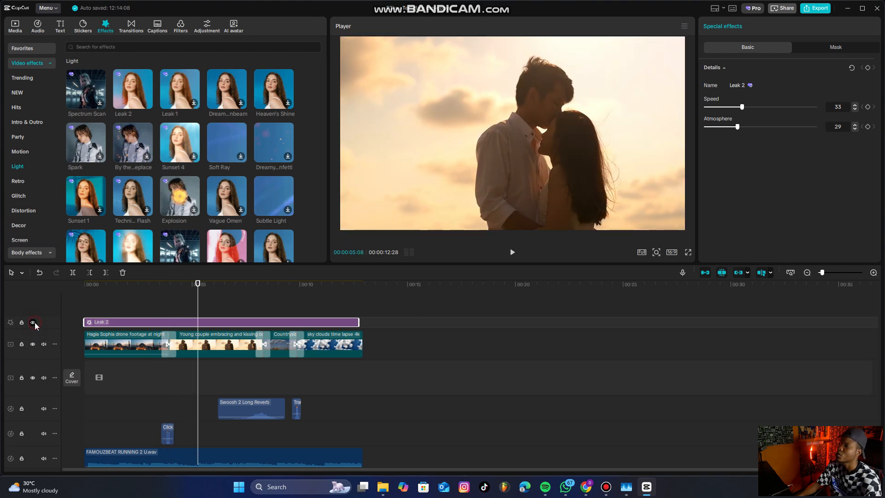
left_click(33, 322)
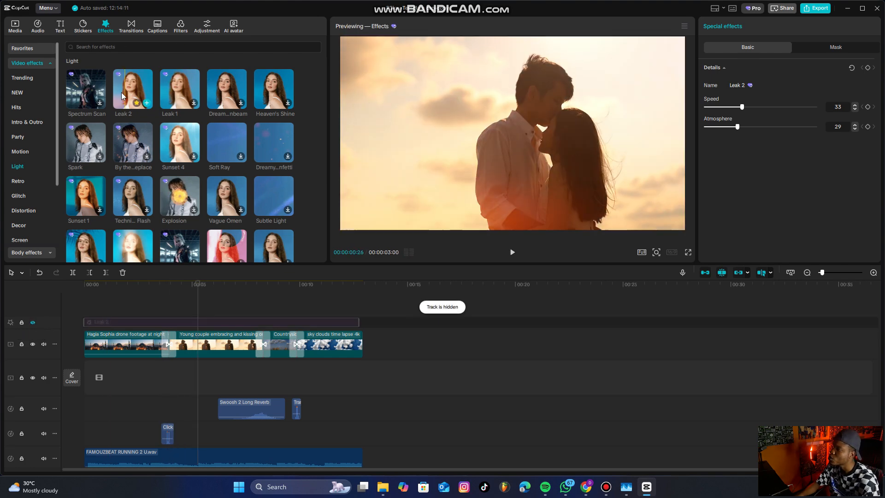
Download the Sunset 4, Graffiti Imprint, Spotlight Sway, Halo and Sunset 1 light effects
left_click(194, 159)
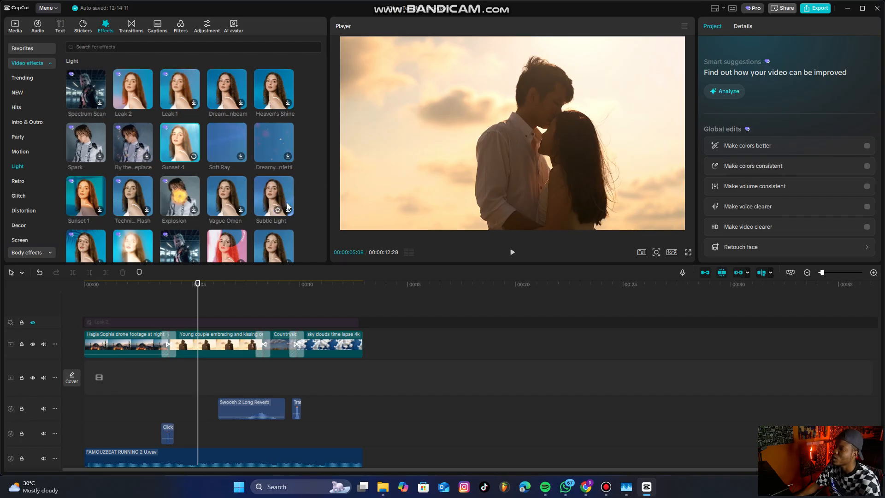
scroll(230, 240, "down", 3)
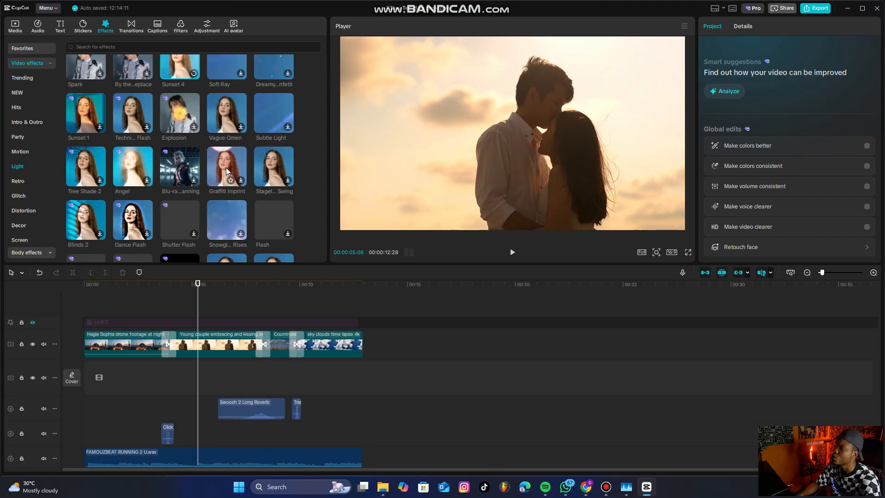
left_click(239, 181)
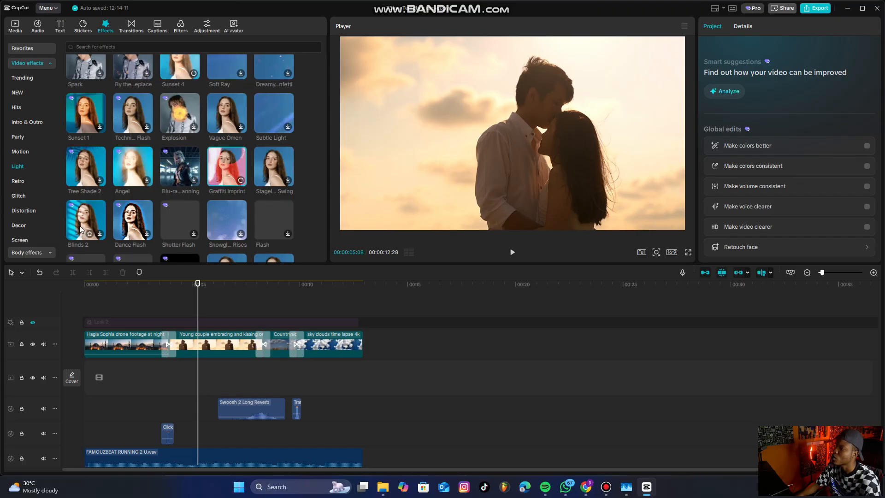
scroll(215, 172, "down", 3)
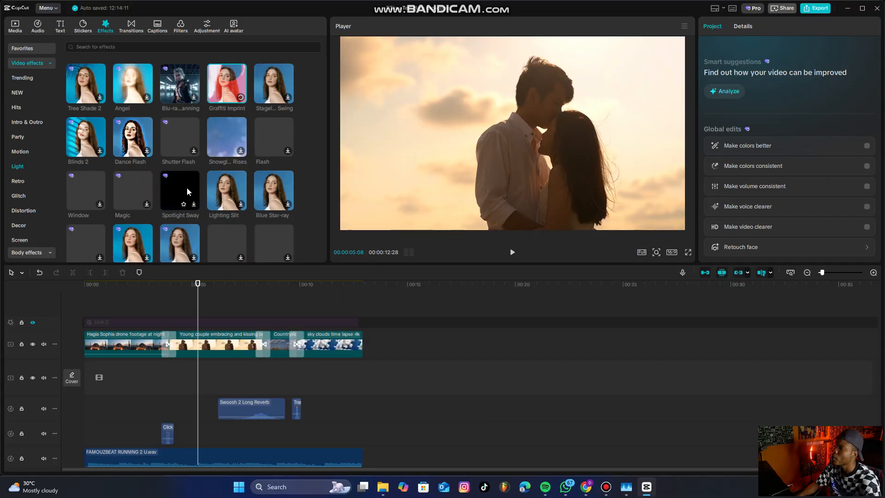
left_click(193, 203)
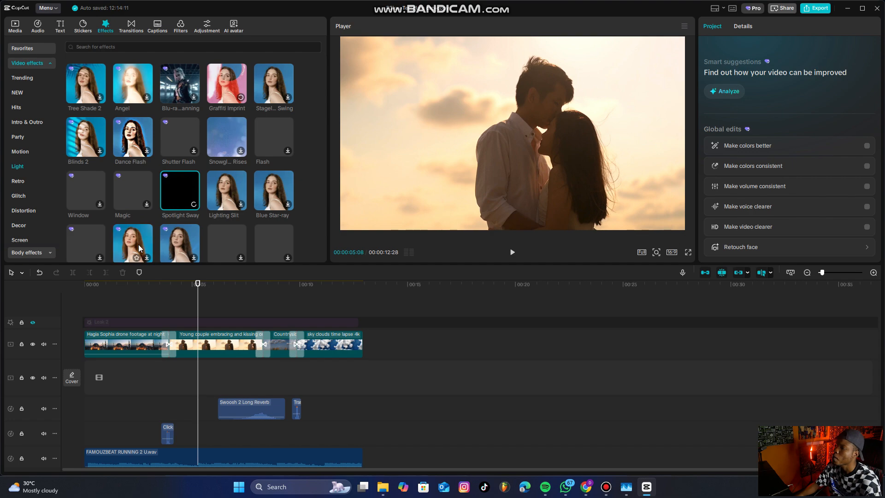
scroll(138, 237, "down", 1)
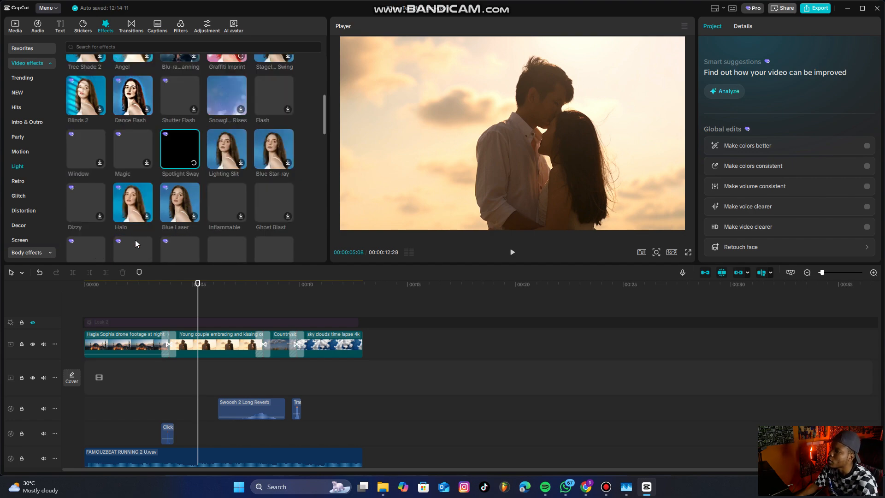
left_click(146, 216)
scroll(150, 217, "down", 2)
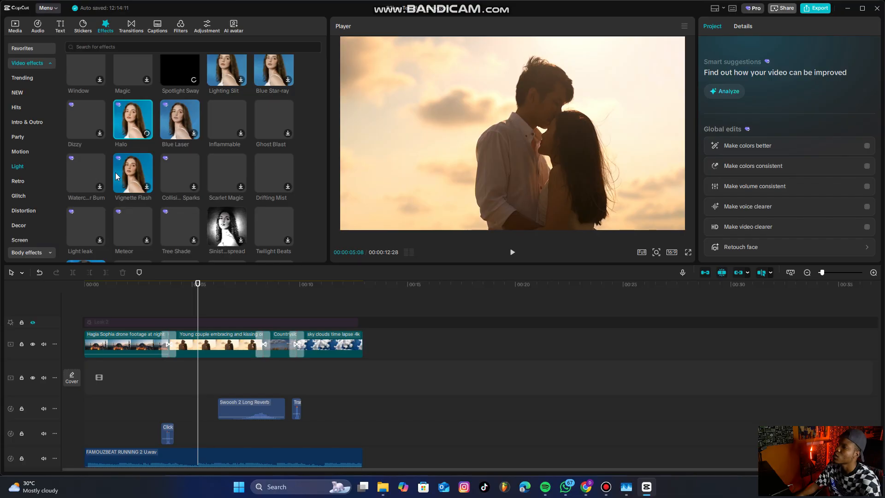
scroll(115, 169, "up", 2)
scroll(115, 167, "up", 2)
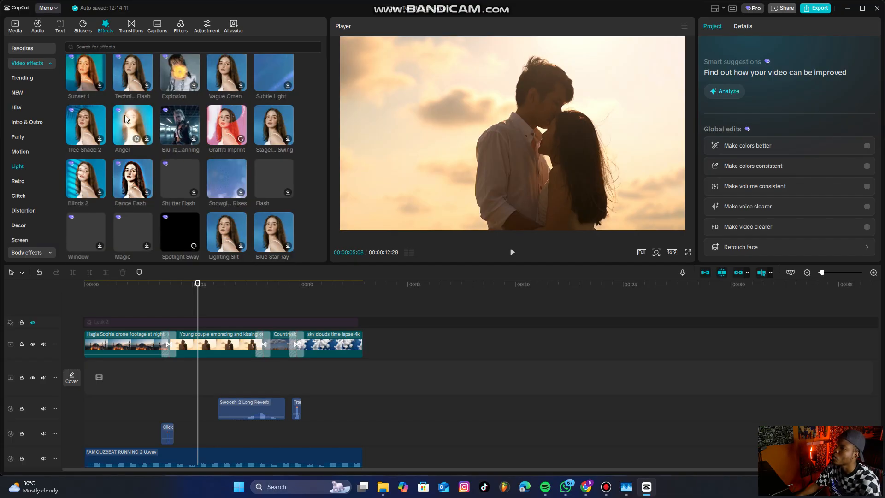
scroll(94, 80, "up", 1)
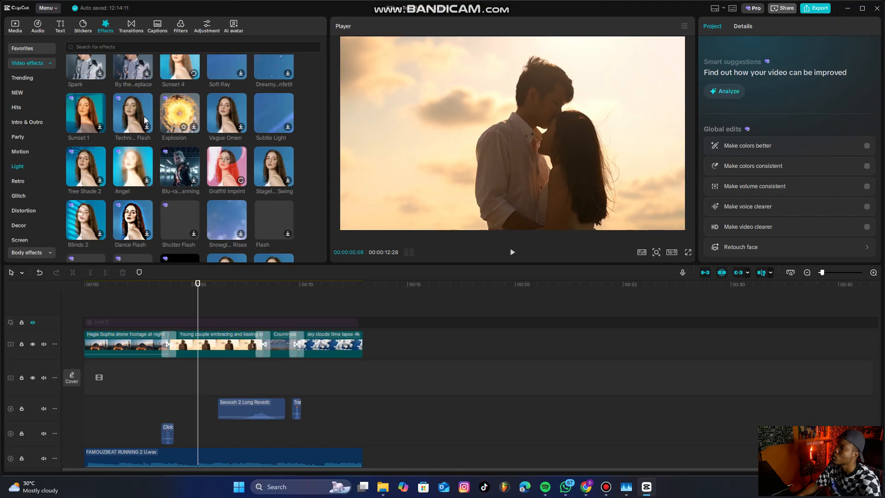
left_click(100, 127)
scroll(94, 249, "down", 1)
Play the whole edit from the beginning with the effect track hidden, and return the playhead to the start
left_click(106, 306)
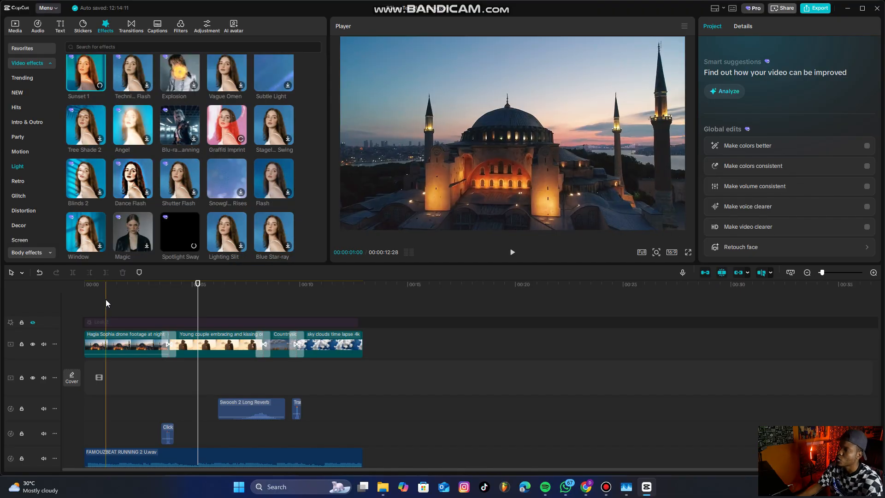
left_click_drag(106, 306, 76, 311)
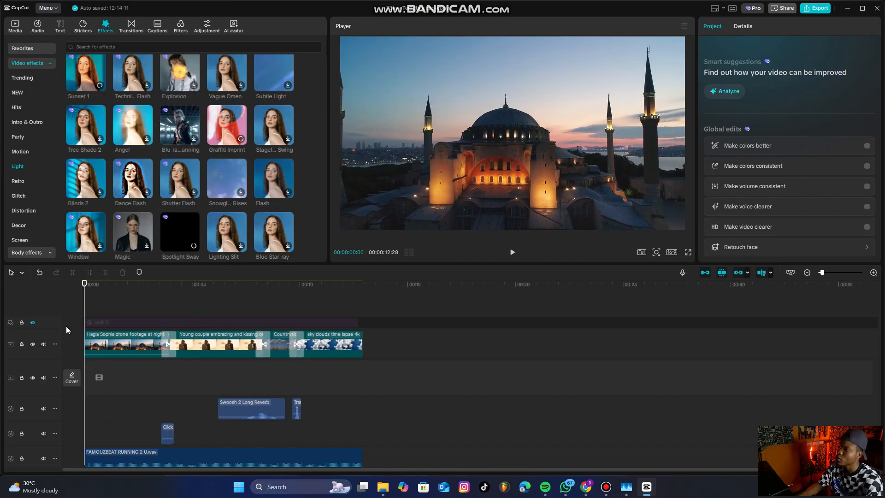
key("space")
scroll(216, 401, "down", 1)
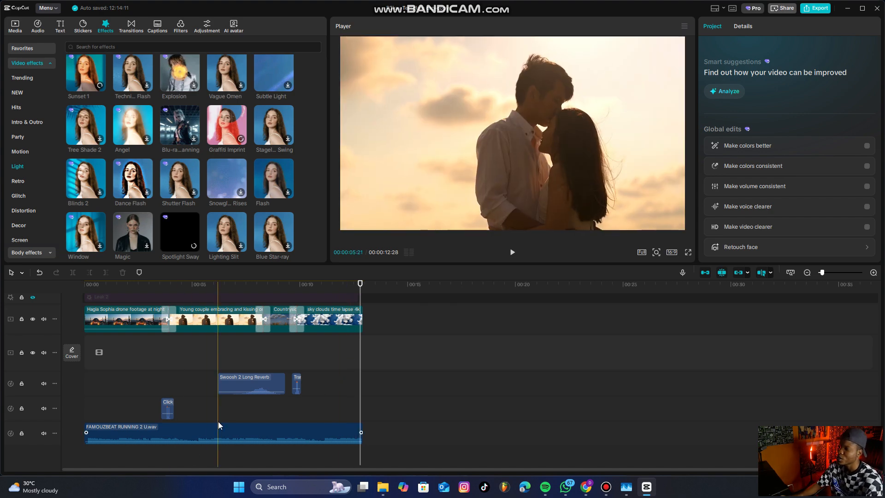
scroll(218, 419, "down", 1)
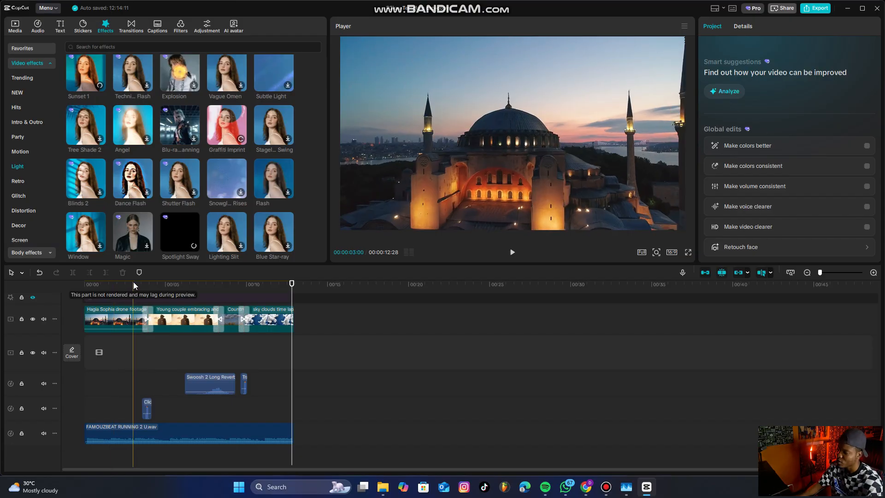
scroll(152, 411, "down", 1)
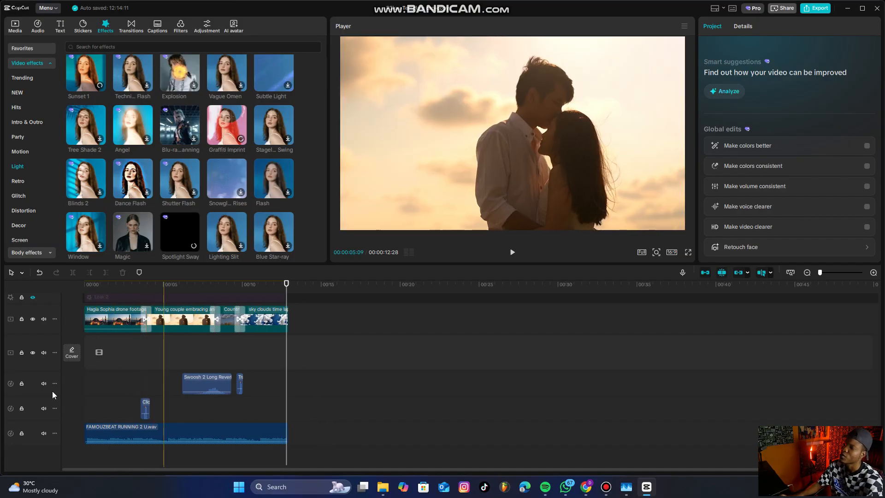
left_click(92, 295)
left_click_drag(92, 294, 84, 294)
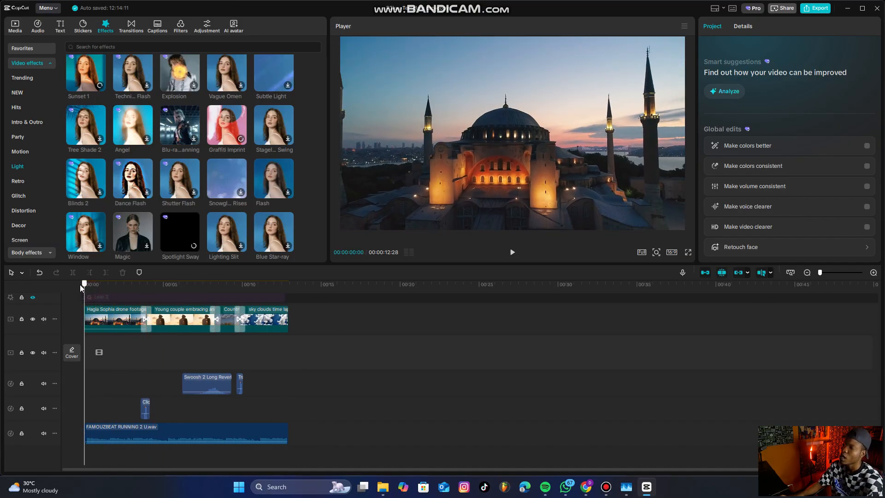
Stretch the background music clip far beyond the end of the video clips and play the timeline past the footage
left_click(230, 434)
left_click_drag(381, 433, 684, 433)
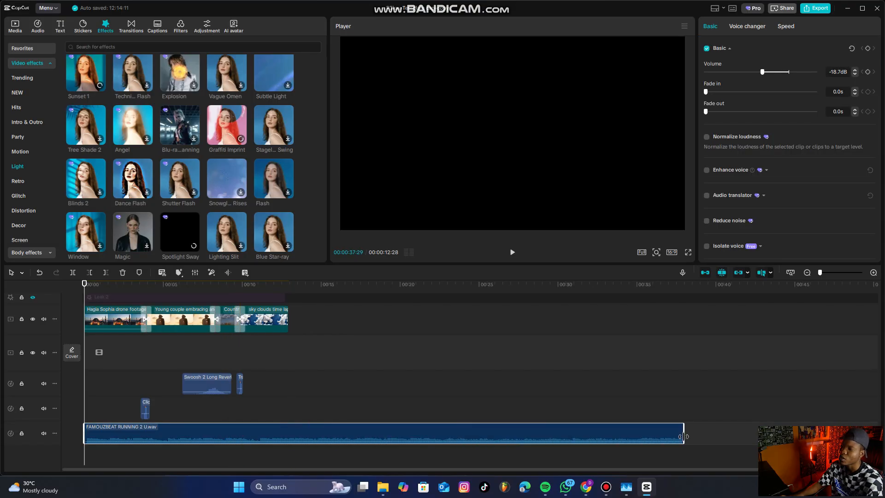
left_click(294, 290)
key("space")
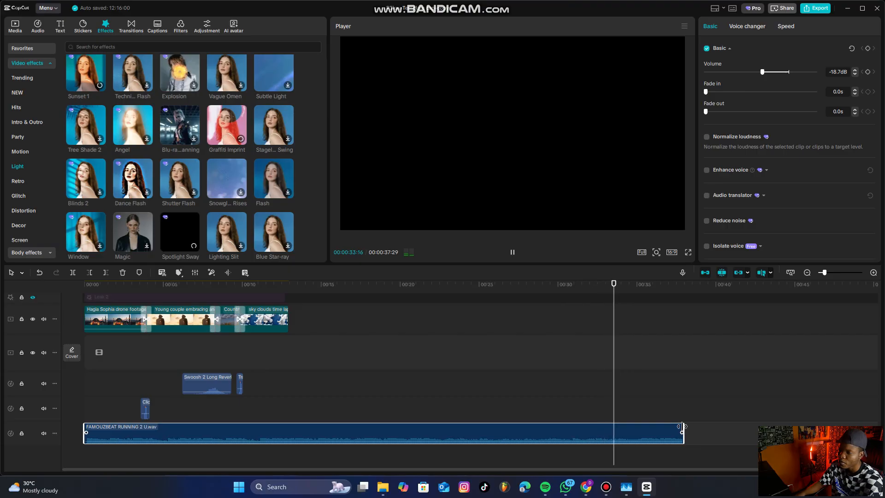
left_click_drag(683, 429, 761, 426)
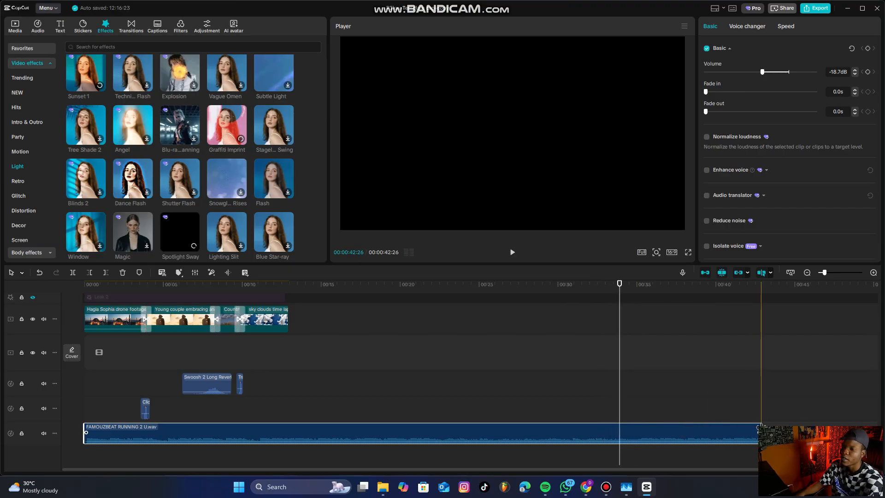
left_click_drag(881, 429, 884, 429)
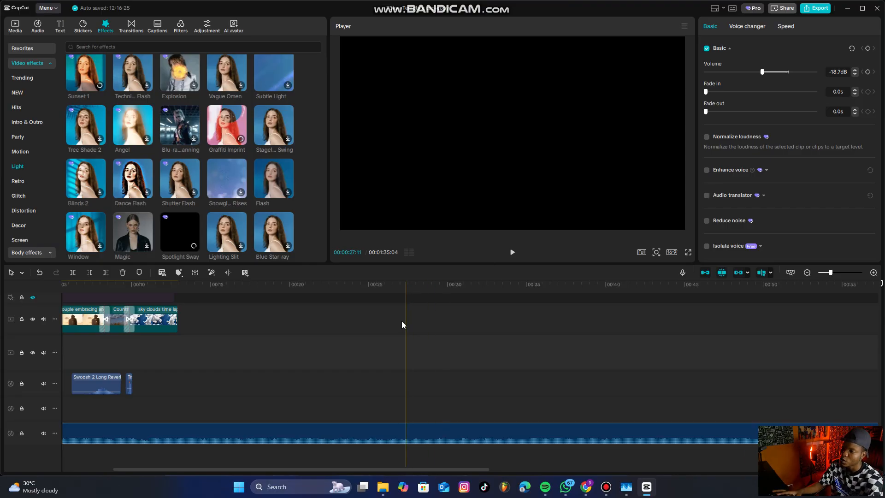
left_click(516, 286)
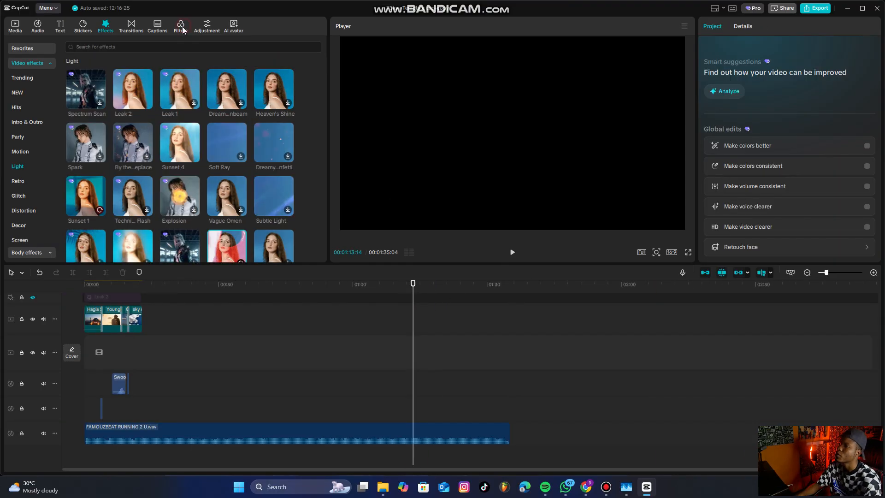
Add the Las Vegas filter at the start of the timeline and compare the picture with its track hidden and shown
left_click(181, 26)
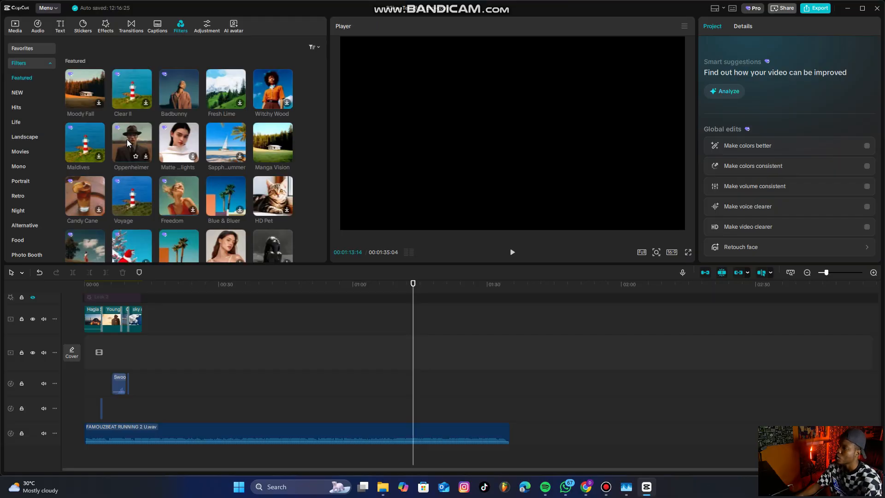
scroll(68, 388, "up", 2)
left_click(58, 300)
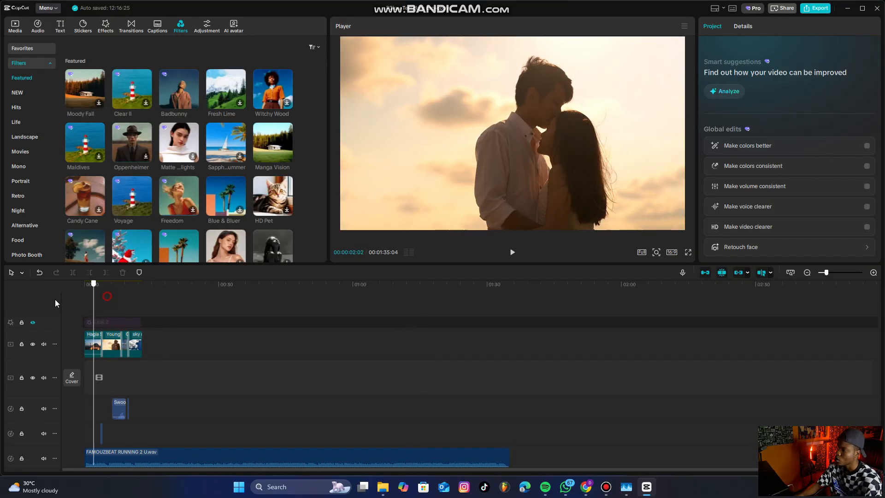
scroll(95, 311, "up", 3)
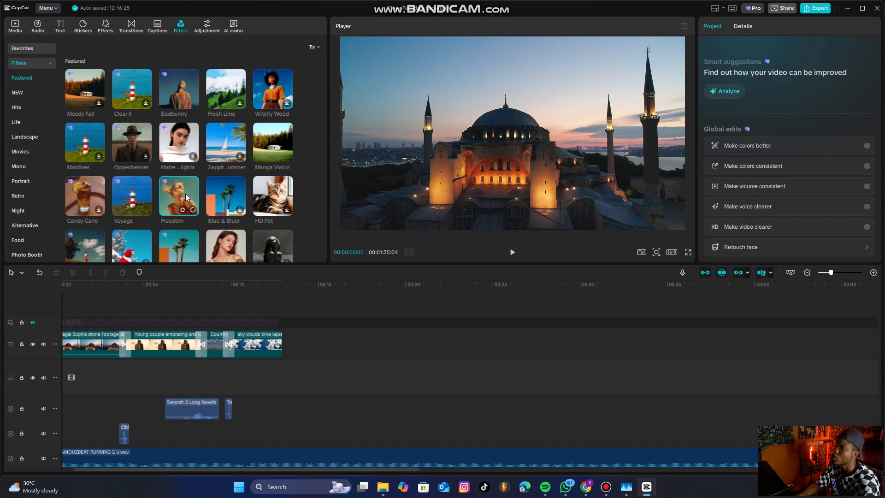
scroll(186, 197, "down", 3)
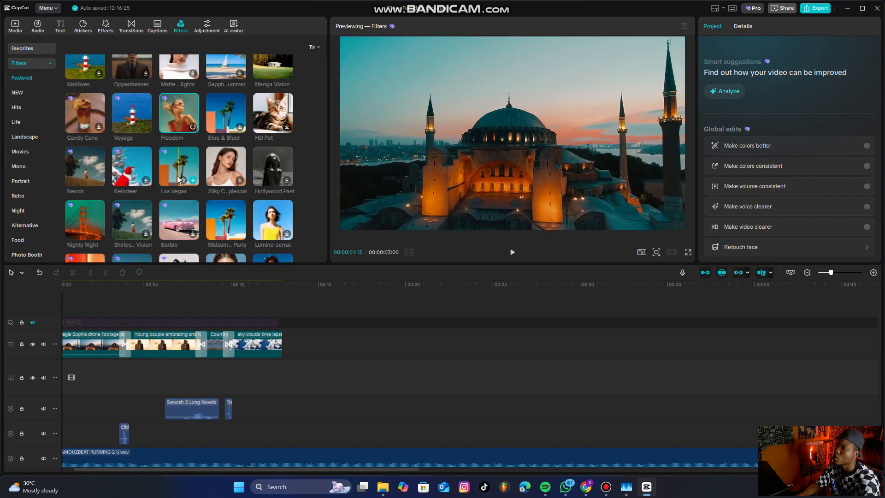
left_click_drag(178, 180, 69, 304)
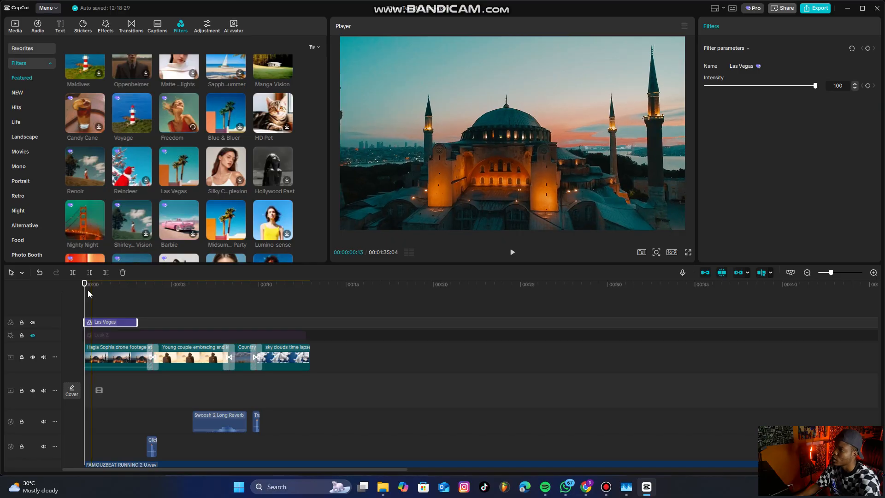
left_click(33, 322)
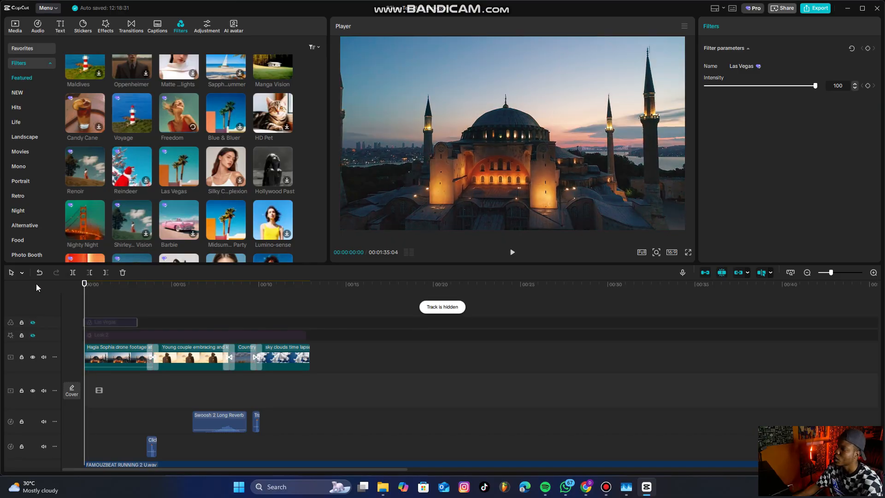
left_click(33, 322)
Lengthen the Las Vegas filter so it spans all the video clips
scroll(139, 323, "down", 2)
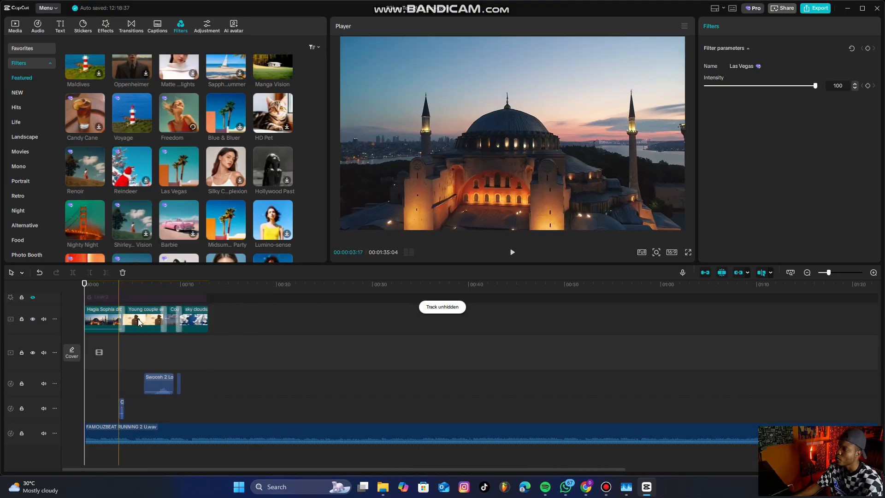
scroll(139, 323, "up", 2)
left_click_drag(116, 322, 213, 332)
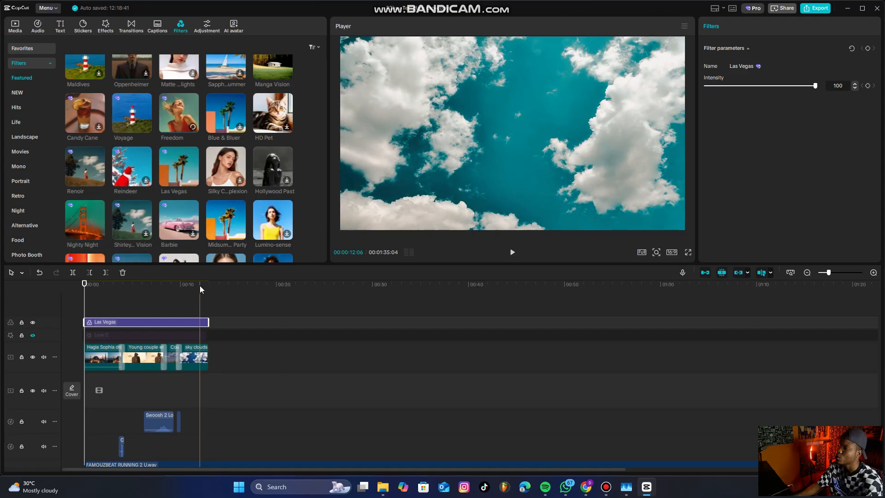
Trim the background music clip back to the end of the video clips
scroll(223, 337, "down", 2)
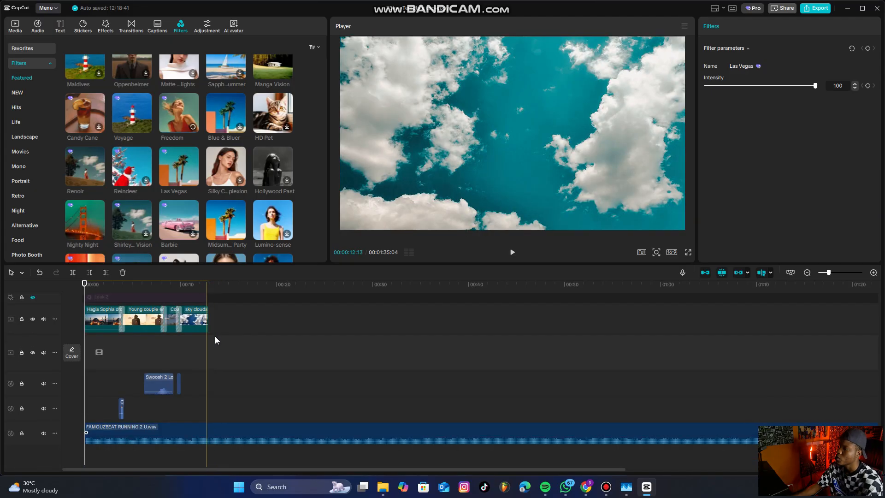
left_click(208, 300)
left_click(211, 433)
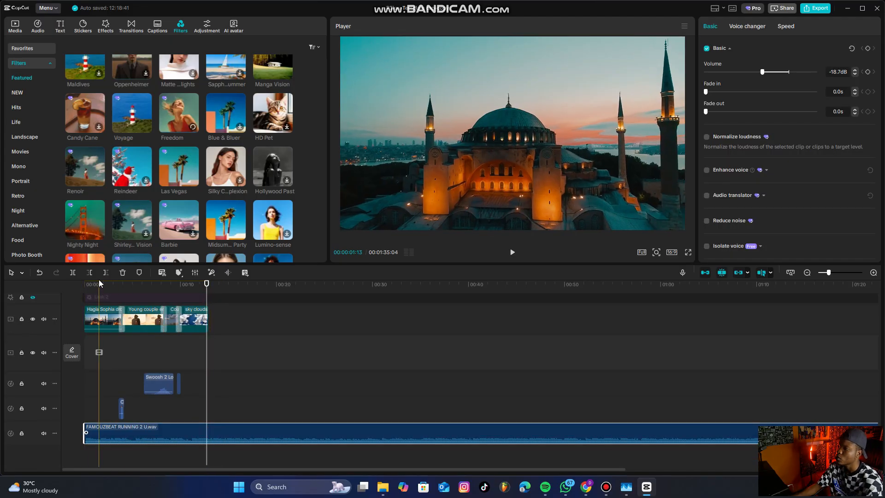
left_click(110, 270)
scroll(212, 346, "up", 2)
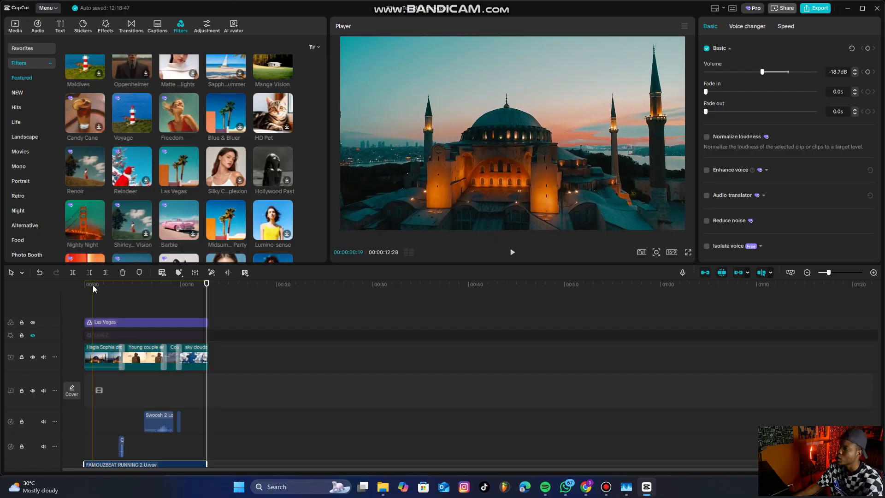
Play the edit from the beginning, comparing the footage with the Las Vegas filter track hidden and shown
left_click(85, 289)
key("space")
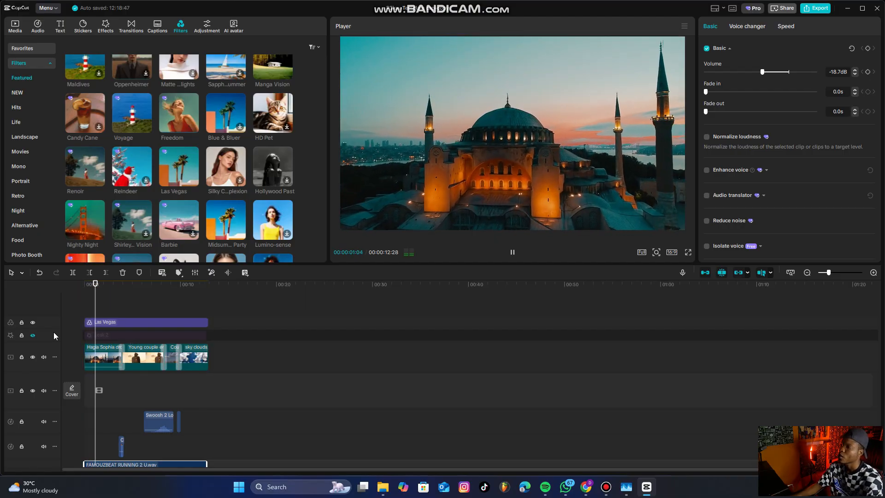
left_click(33, 323)
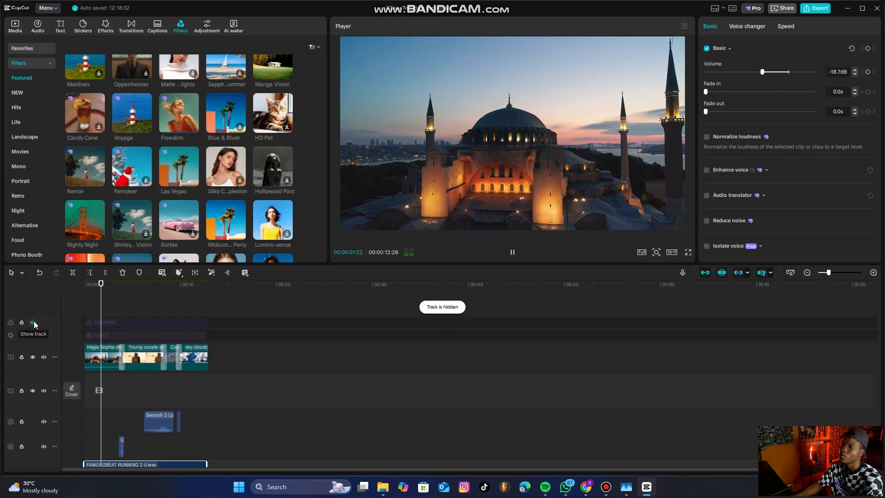
left_click(33, 322)
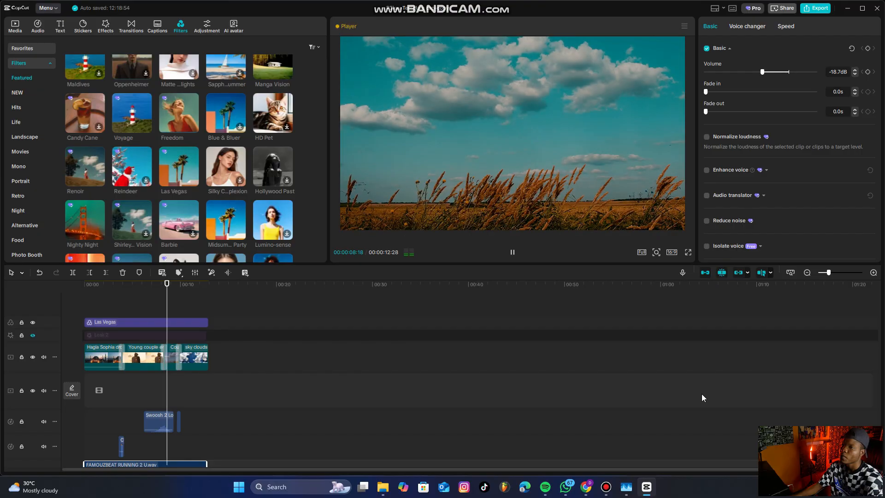
key("space")
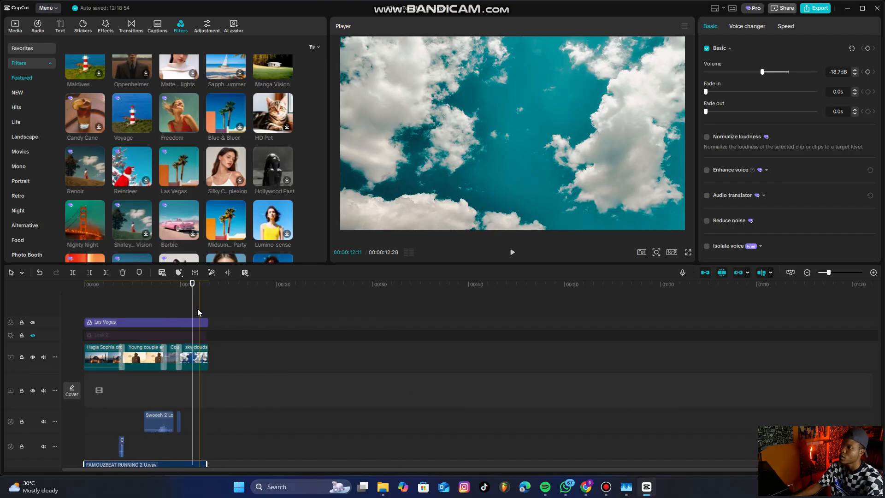
Compare the sky clouds clip with the Leak 2 and Las Vegas tracks hidden and shown, leaving only the Las Vegas filter visible
left_click(203, 359)
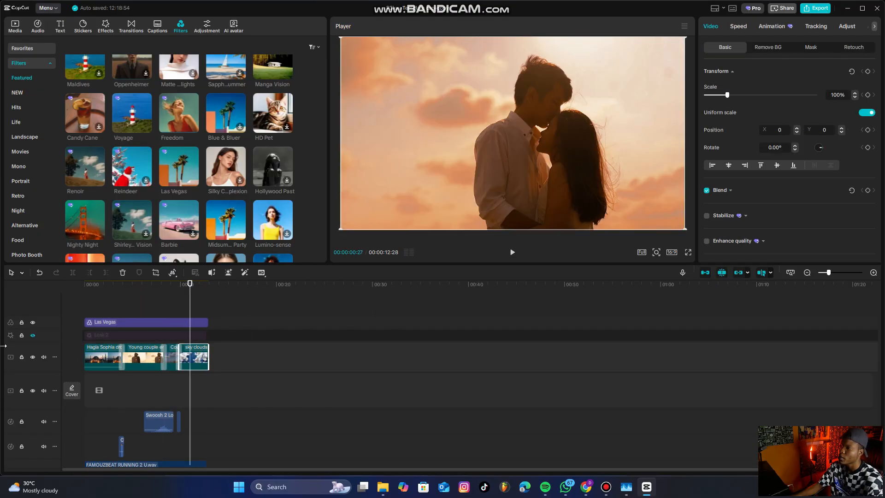
left_click(33, 336)
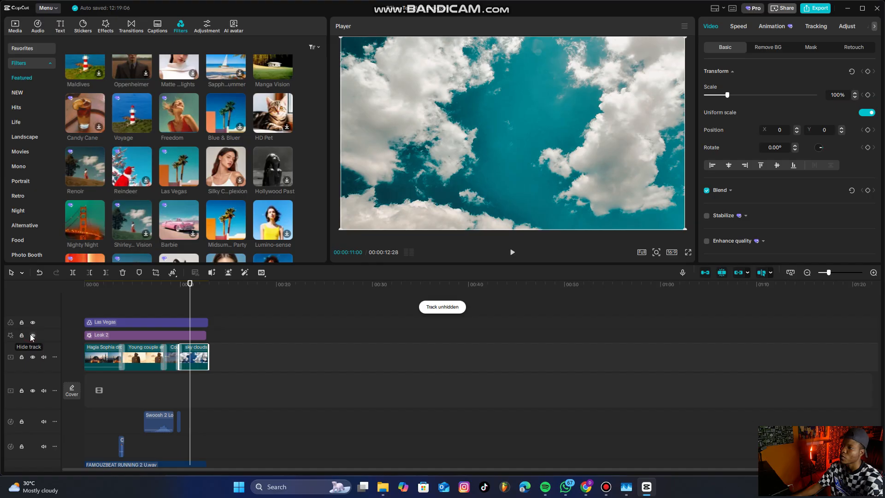
left_click(33, 335)
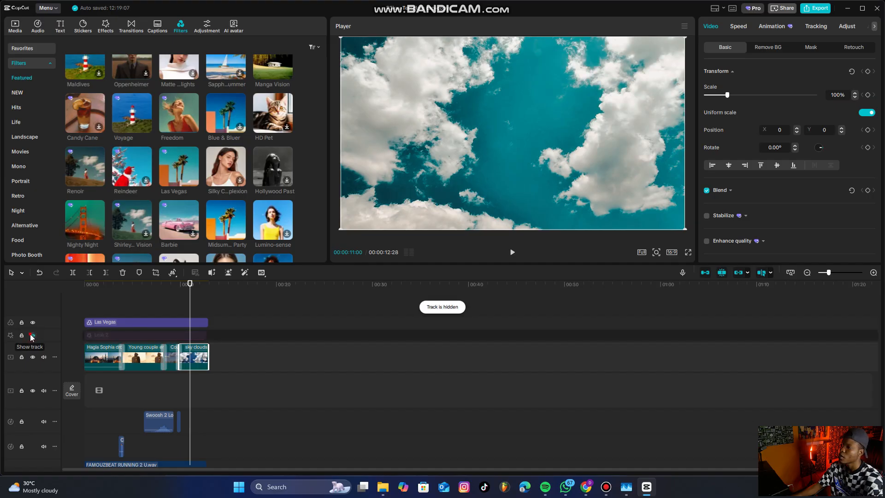
left_click(33, 336)
left_click(32, 335)
left_click(32, 323)
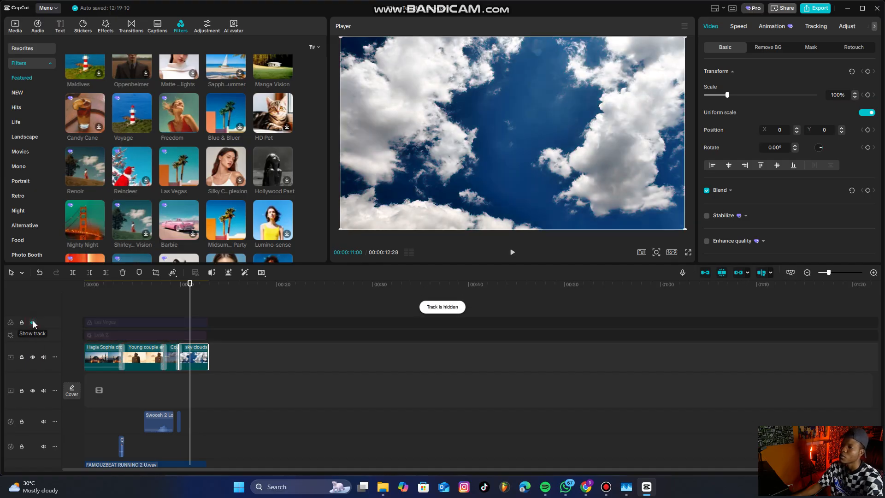
left_click(33, 322)
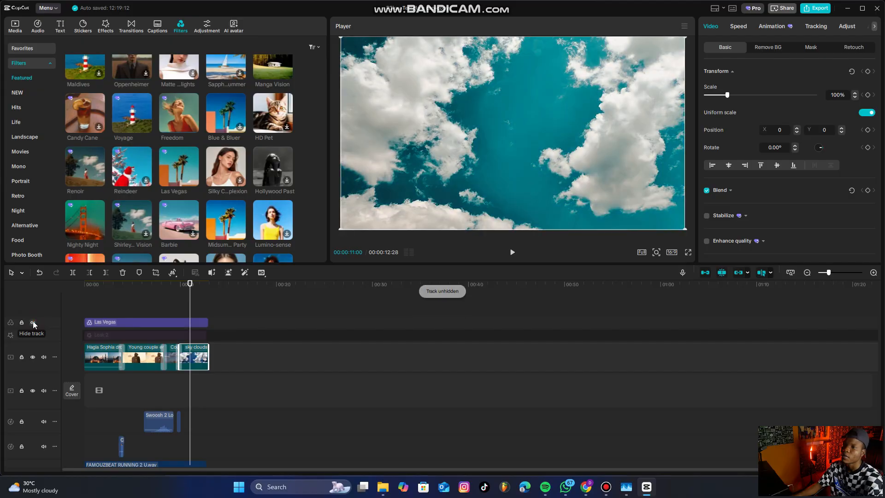
left_click(32, 322)
left_click(32, 323)
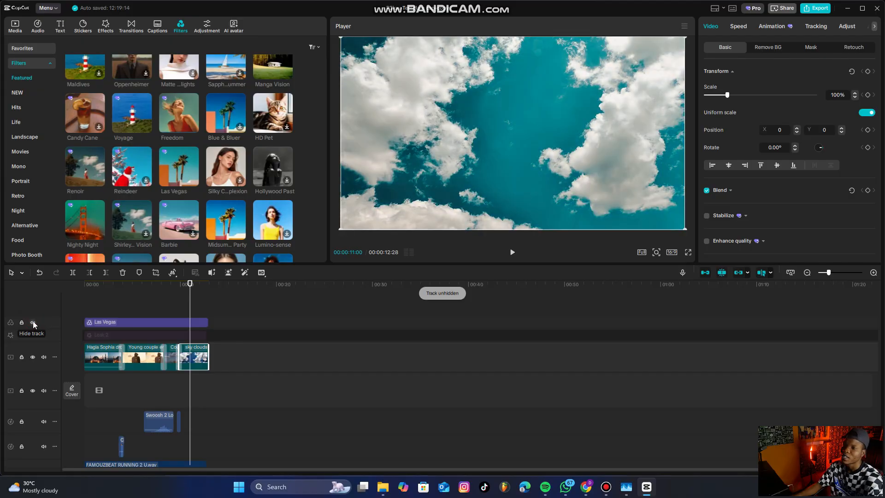
Play the last clips with the Las Vegas filter, return to the start and compare the opening clip with the filter hidden and shown
left_click(175, 300)
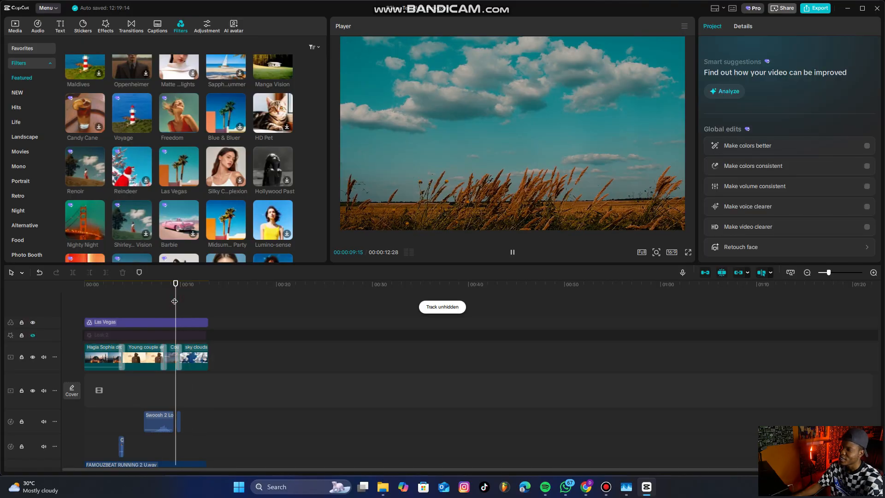
key("space")
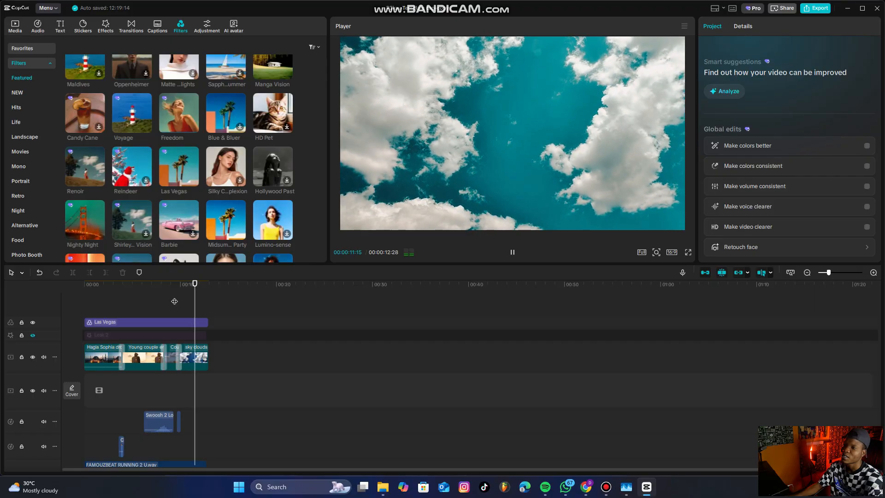
left_click(88, 299)
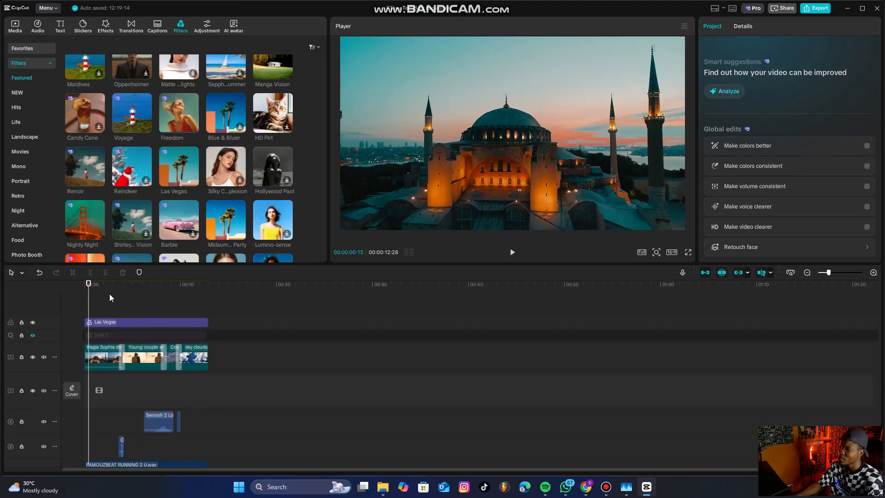
left_click(101, 303)
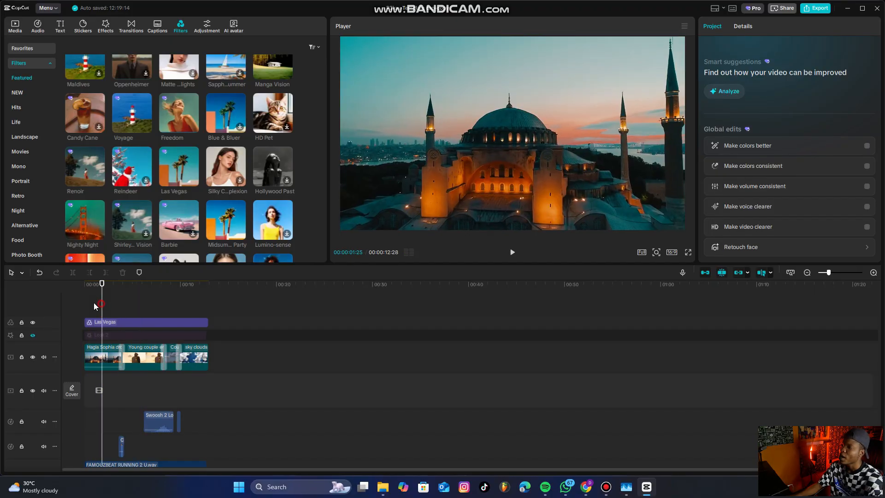
left_click_drag(93, 303, 81, 308)
left_click(32, 324)
left_click(34, 323)
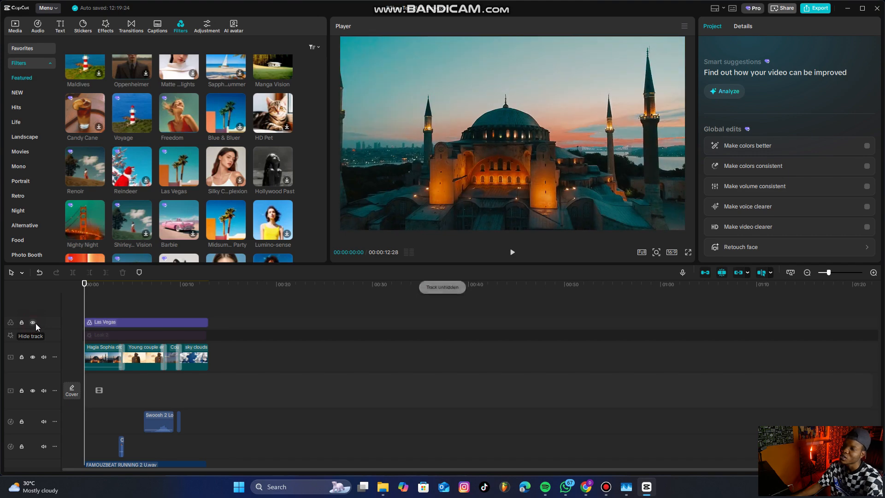
Set the Las Vegas filter's intensity to 46 and compare the mosque clip with the filter hidden and shown
left_click(101, 328)
left_click(103, 324)
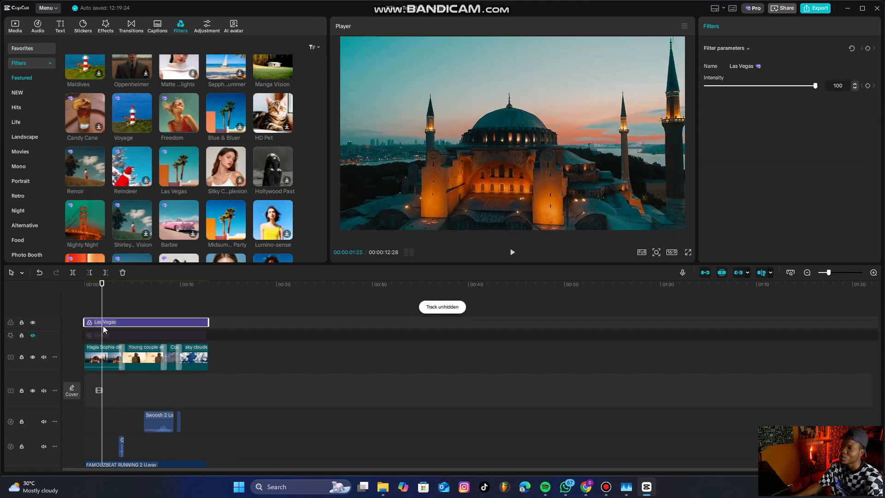
left_click(743, 86)
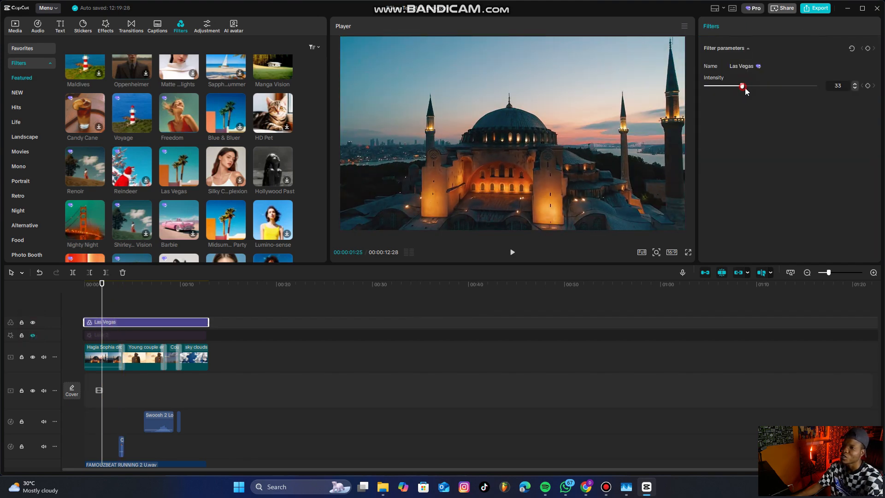
left_click(32, 323)
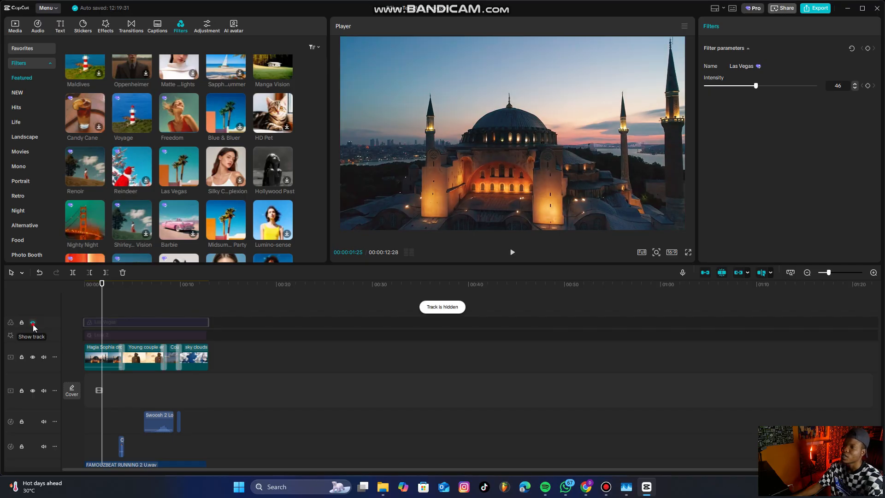
left_click(33, 323)
left_click(33, 324)
left_click(32, 324)
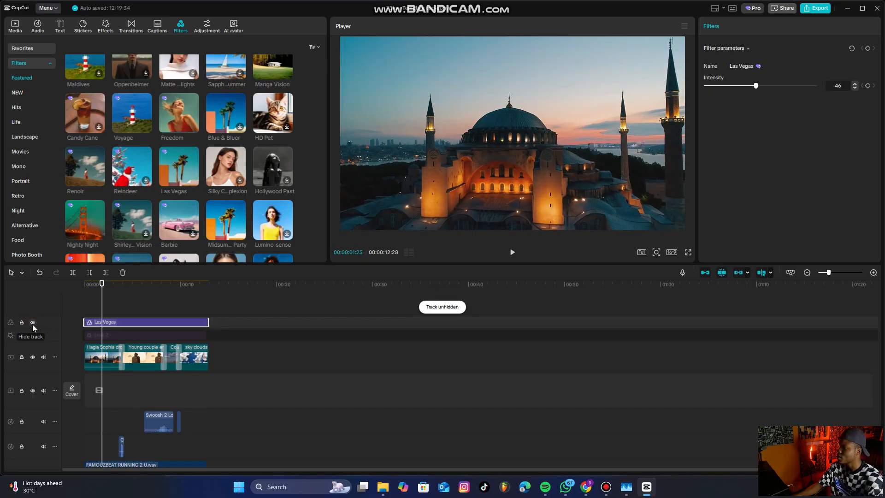
Play the whole edit from the beginning to review it with the Las Vegas filter applied
left_click_drag(102, 283, 74, 284)
key("space")
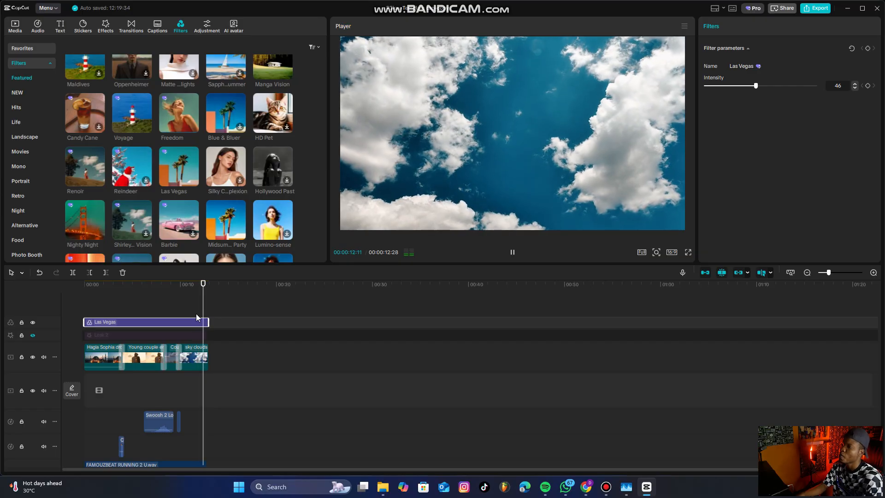
key("space")
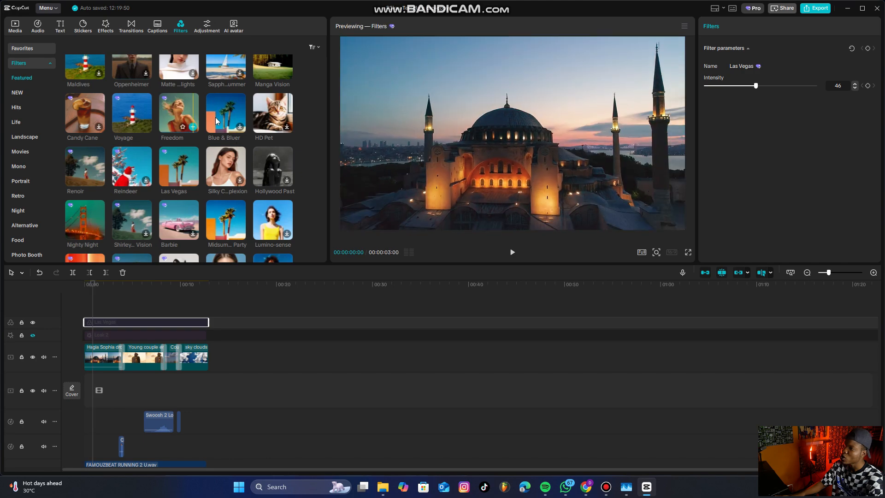
Browse the Featured filters for other looks, selecting the "Sunba...eadow" filter for a preview
scroll(152, 208, "down", 3)
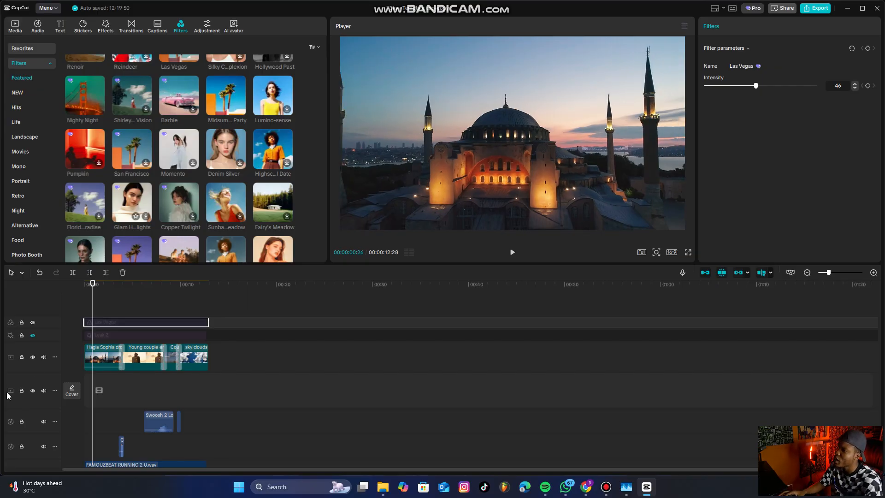
scroll(169, 211, "down", 3)
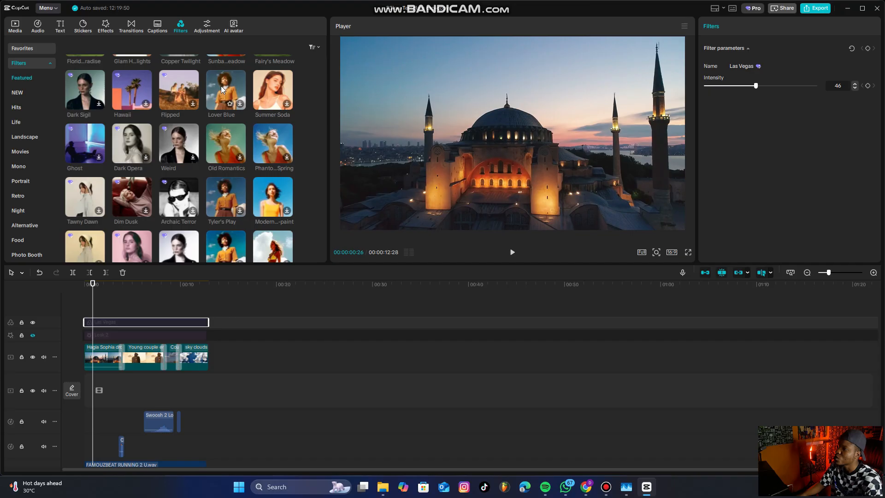
scroll(221, 86, "up", 1)
left_click(235, 86)
scroll(238, 86, "up", 1)
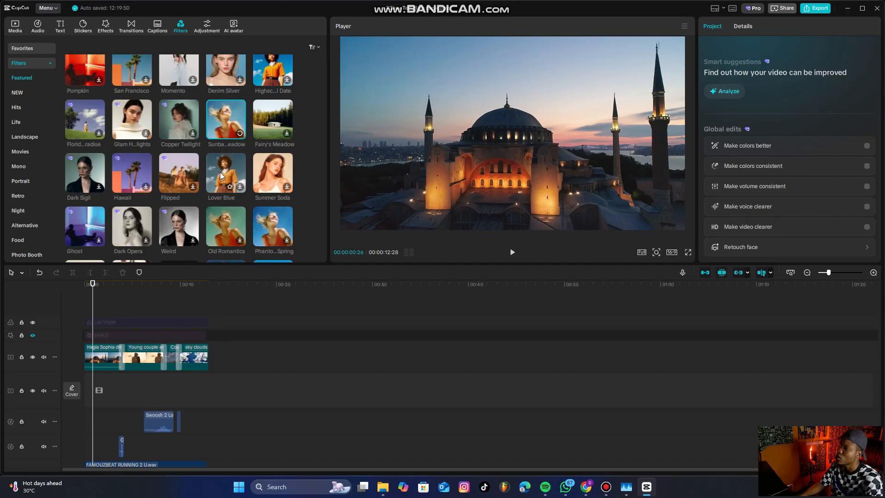
scroll(230, 200, "down", 1)
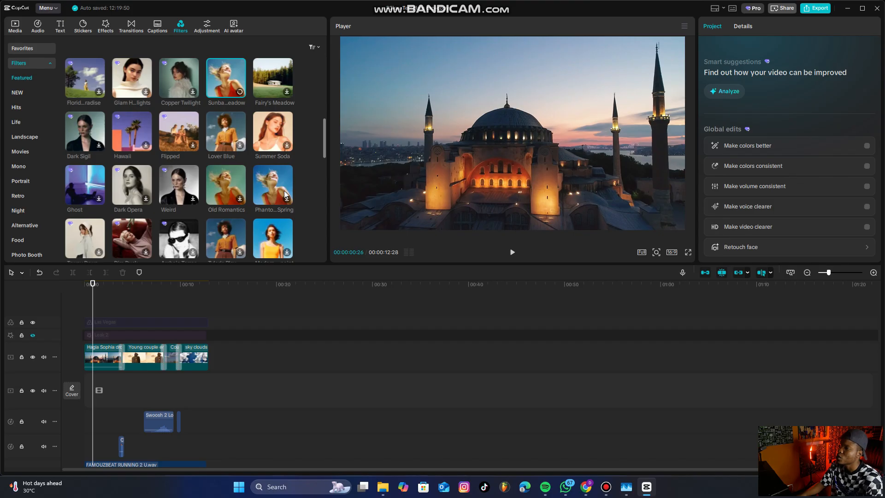
scroll(272, 194, "down", 3)
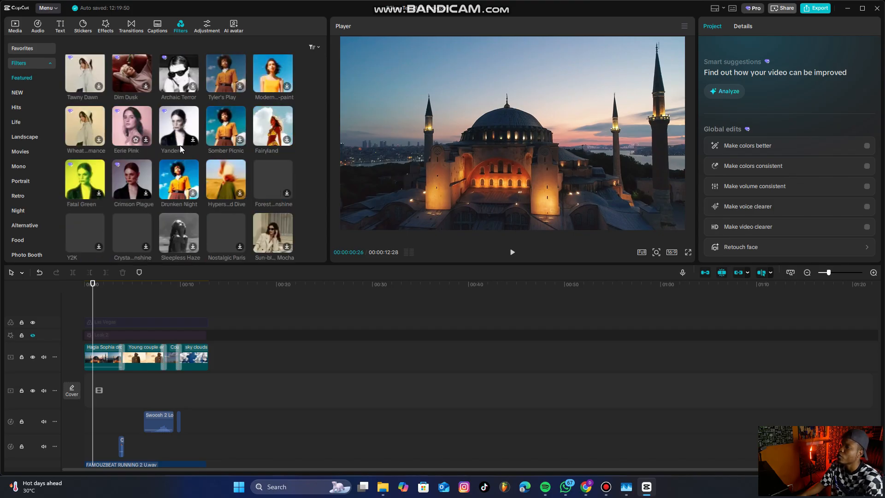
scroll(271, 148, "up", 1)
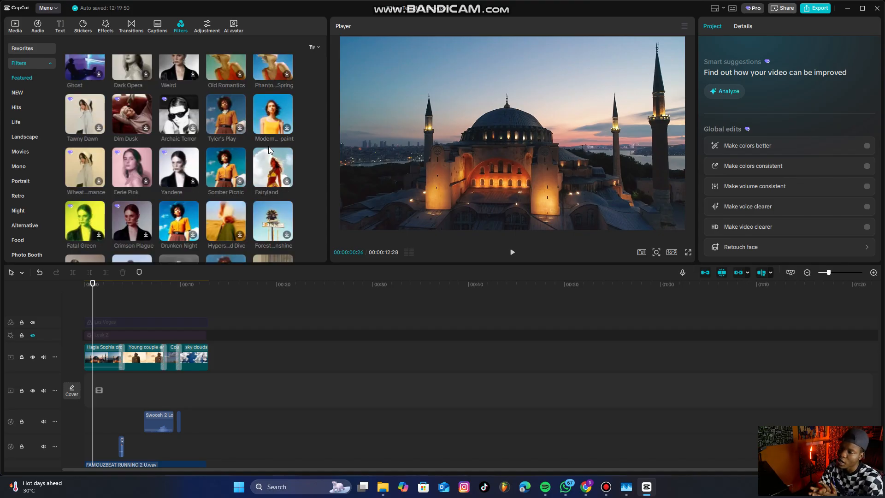